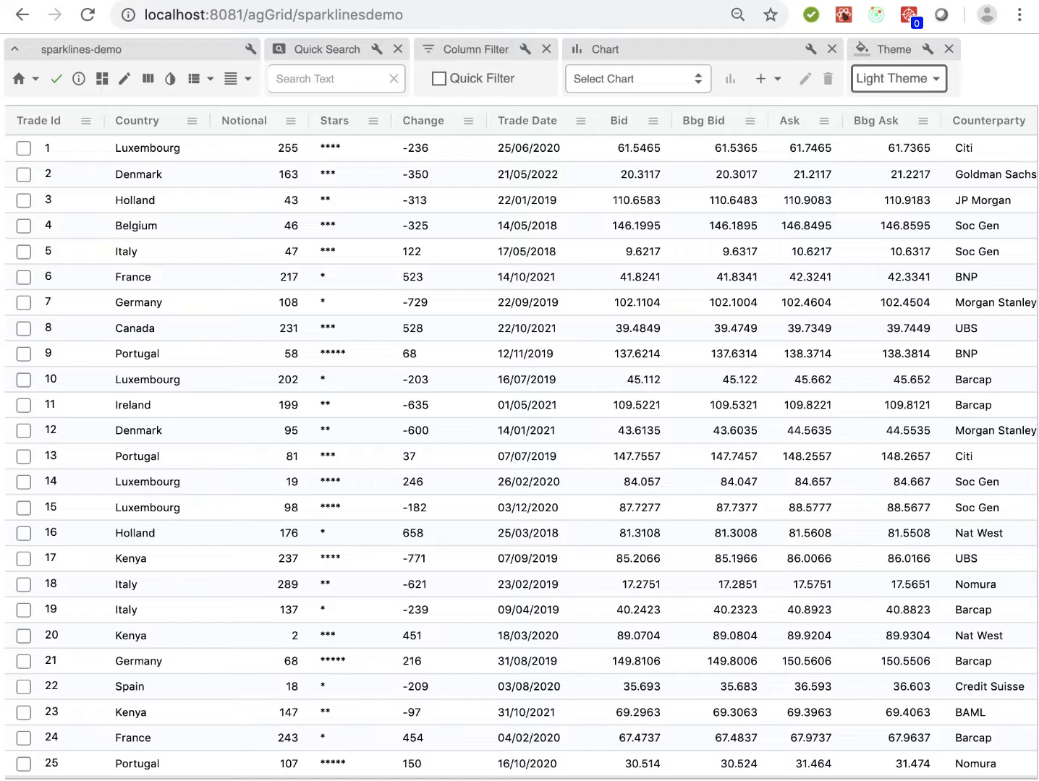
Switch to the code editor and examine the history array definition inside the createTrade function of ExamplesHelper.ts
key("super+Tab")
key("super+Tab")
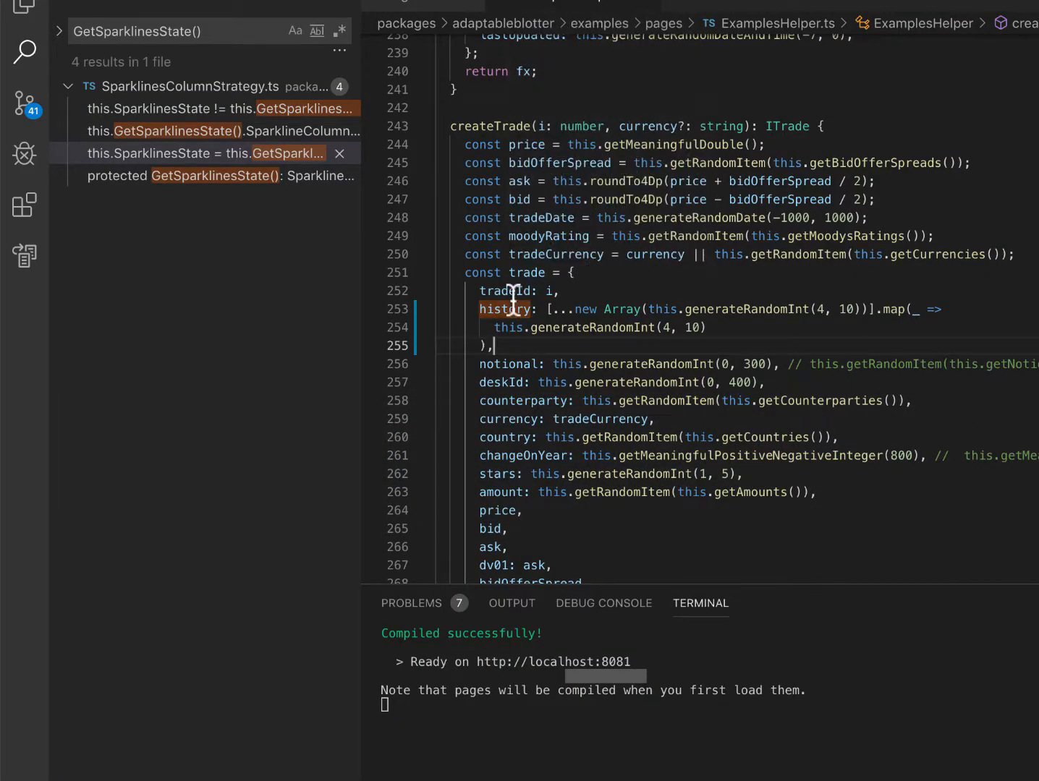
left_click_drag(479, 309, 505, 337)
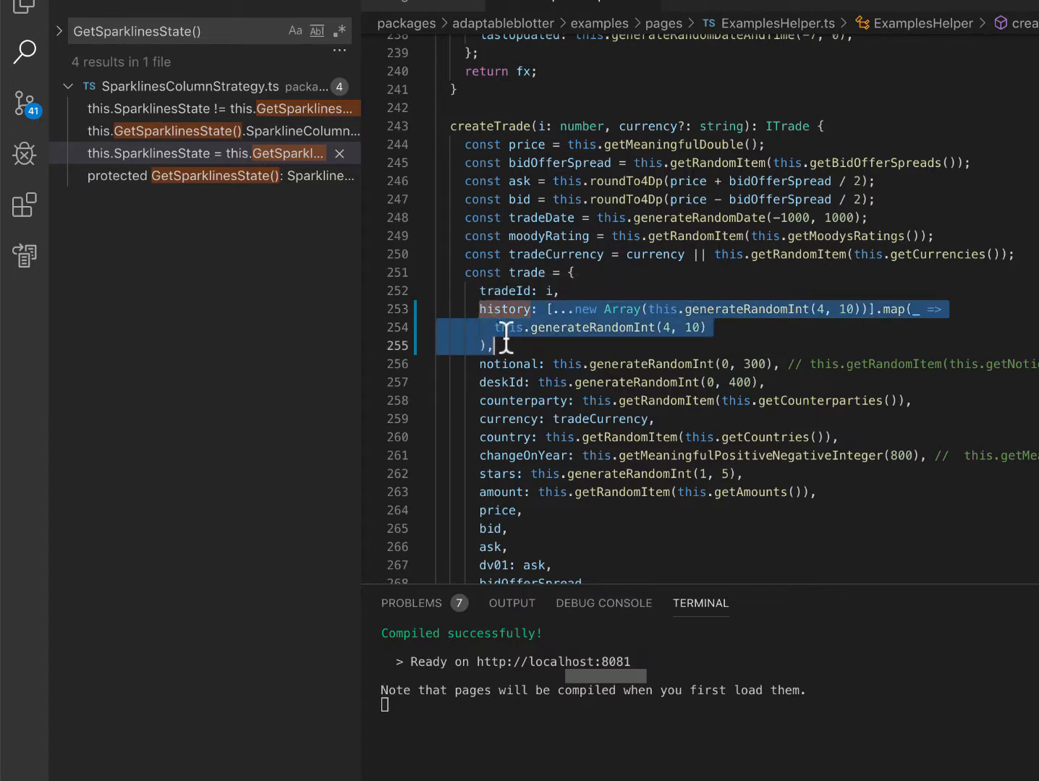
left_click(502, 345)
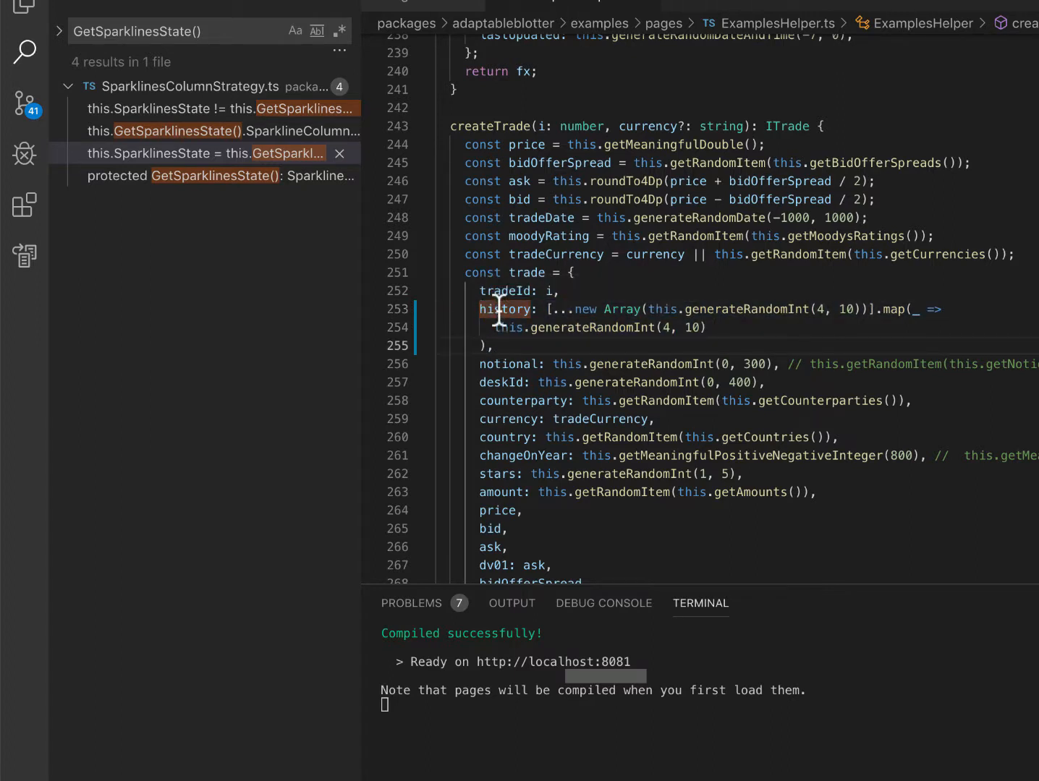
left_click(500, 310)
left_click_drag(493, 345, 479, 309)
left_click(518, 342)
Bring up agGrid.tsx from the sparklines demo and examine the predefined SparklineColumn configuration for the history column
key("ctrl+Tab")
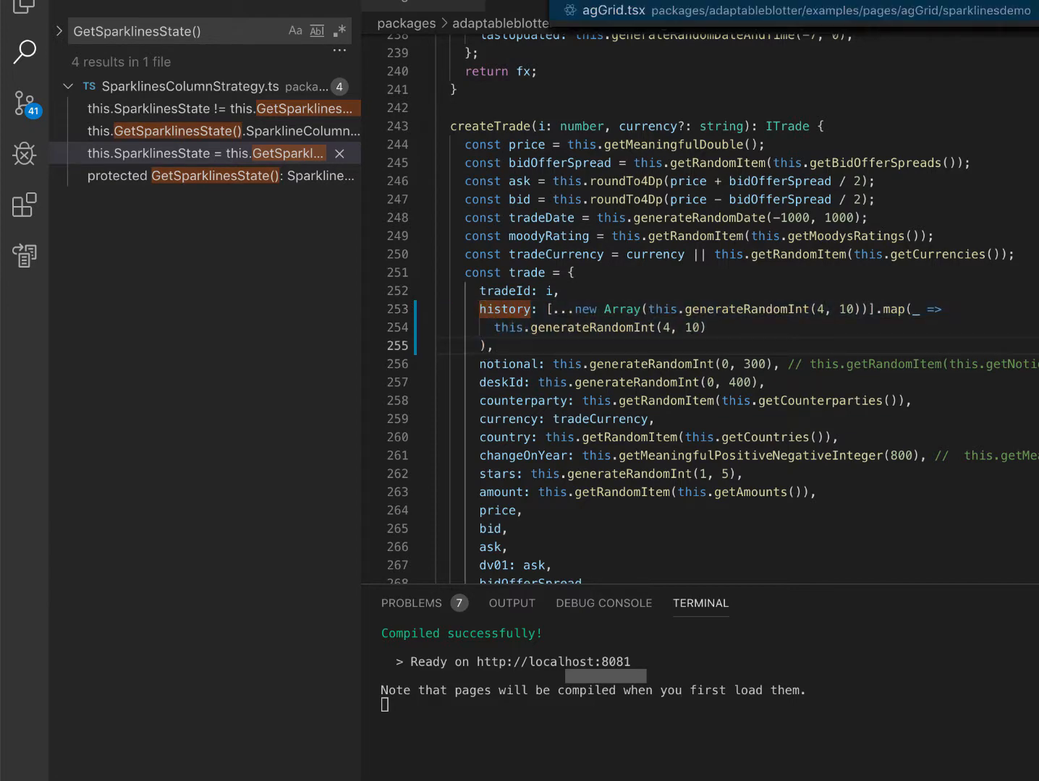
mouse_move(652, 261)
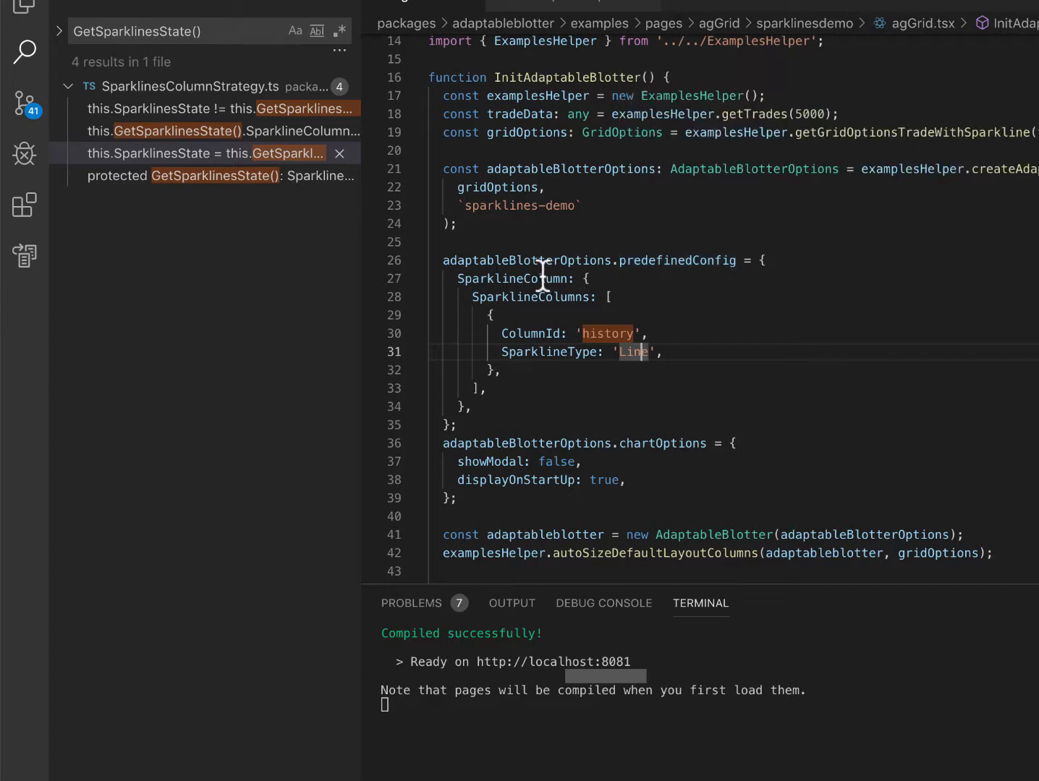
mouse_move(544, 278)
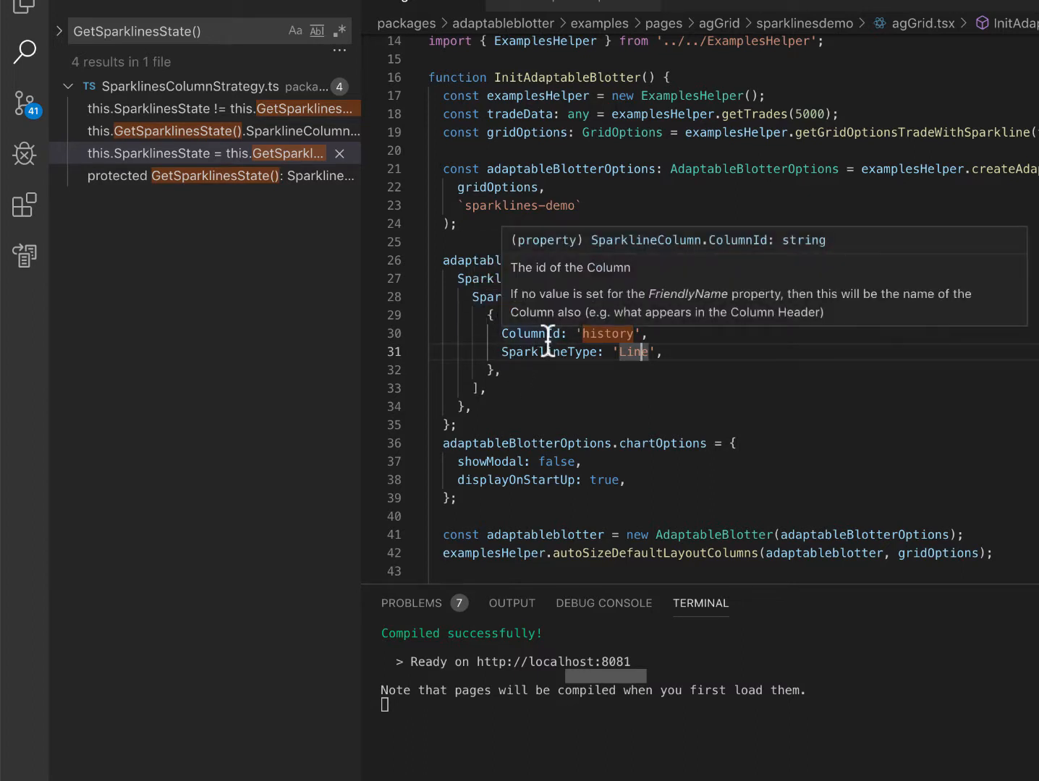
left_click(611, 333)
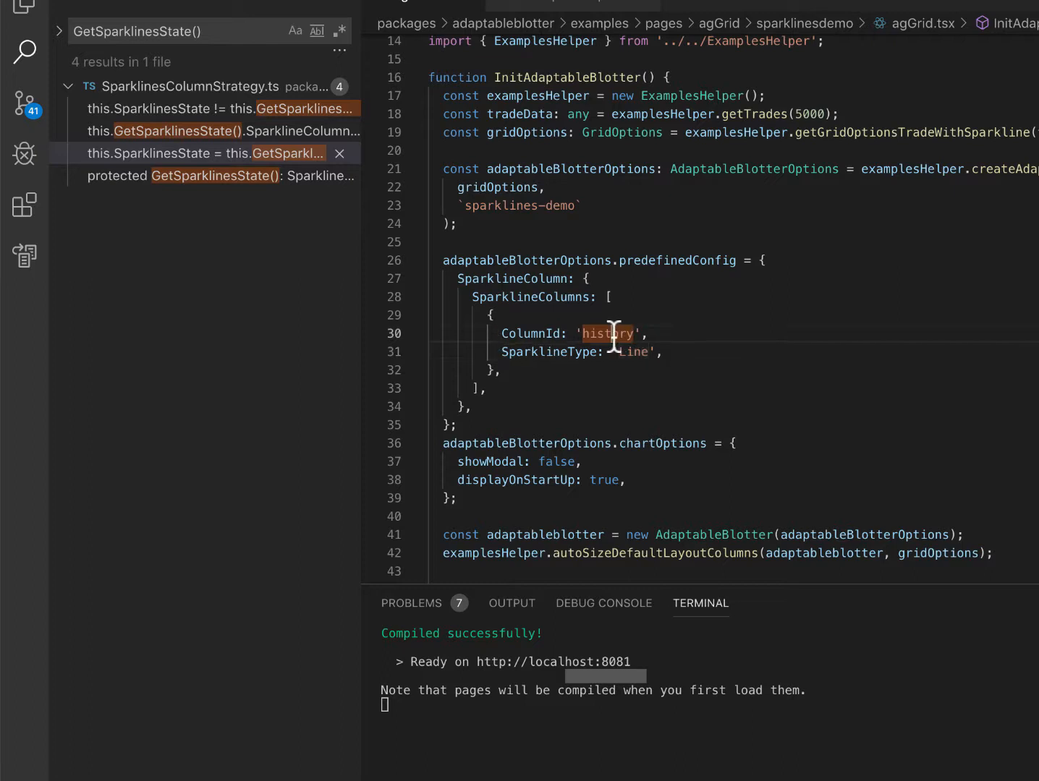
left_click_drag(494, 353, 660, 352)
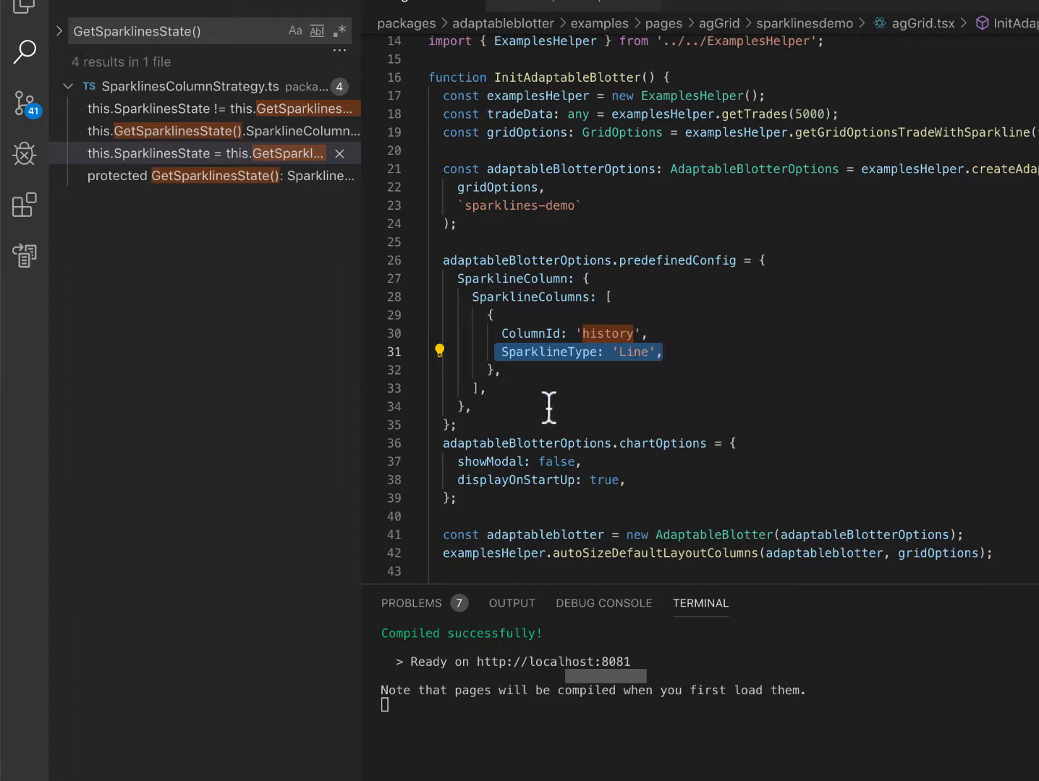
left_click_drag(535, 407, 471, 299)
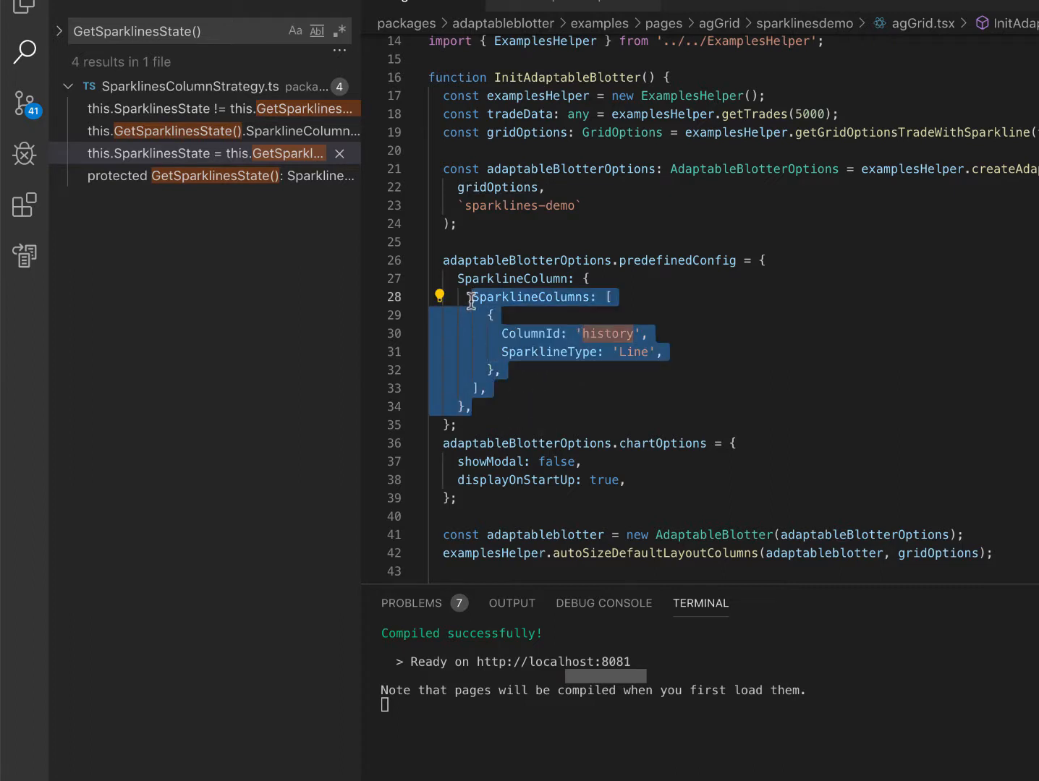
Switch to the browser and make the hidden History column visible between Notional and Stars
key("super+Tab")
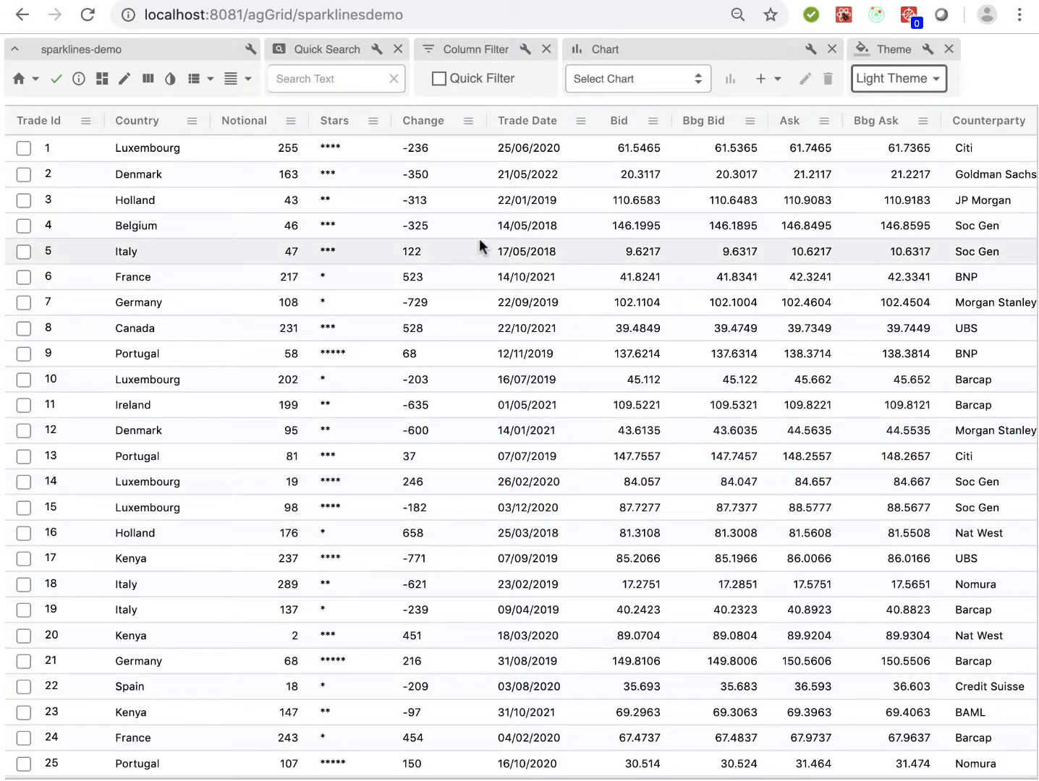
left_click(148, 79)
left_click(195, 219)
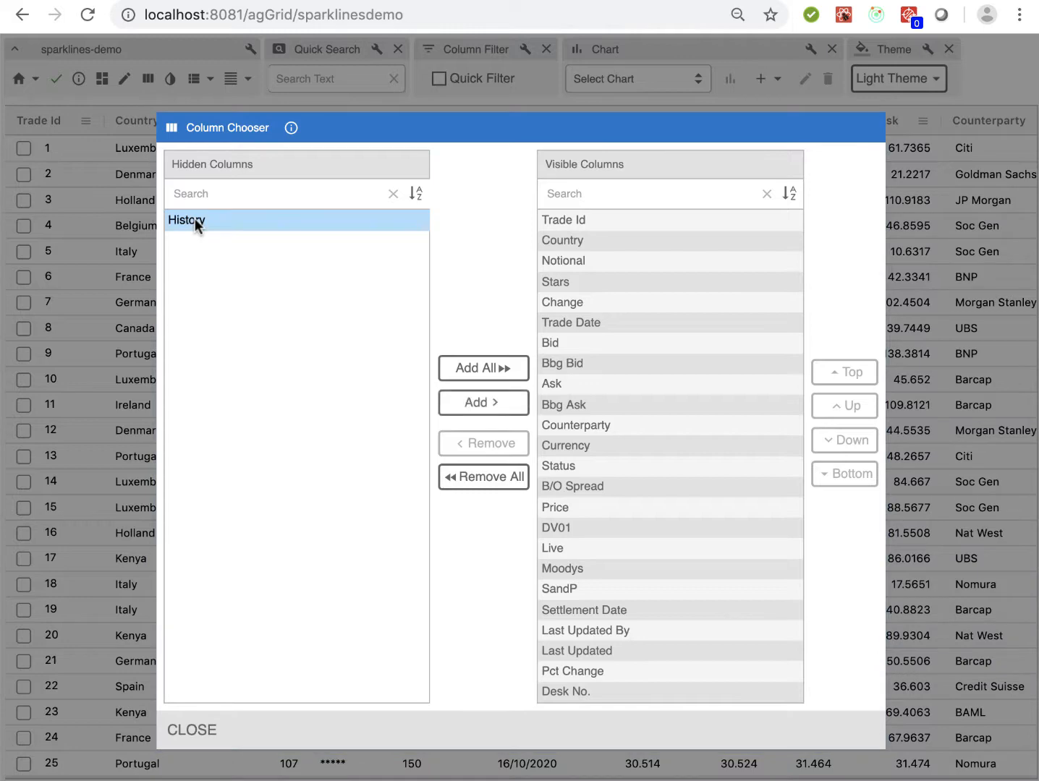
left_click_drag(196, 219, 575, 279)
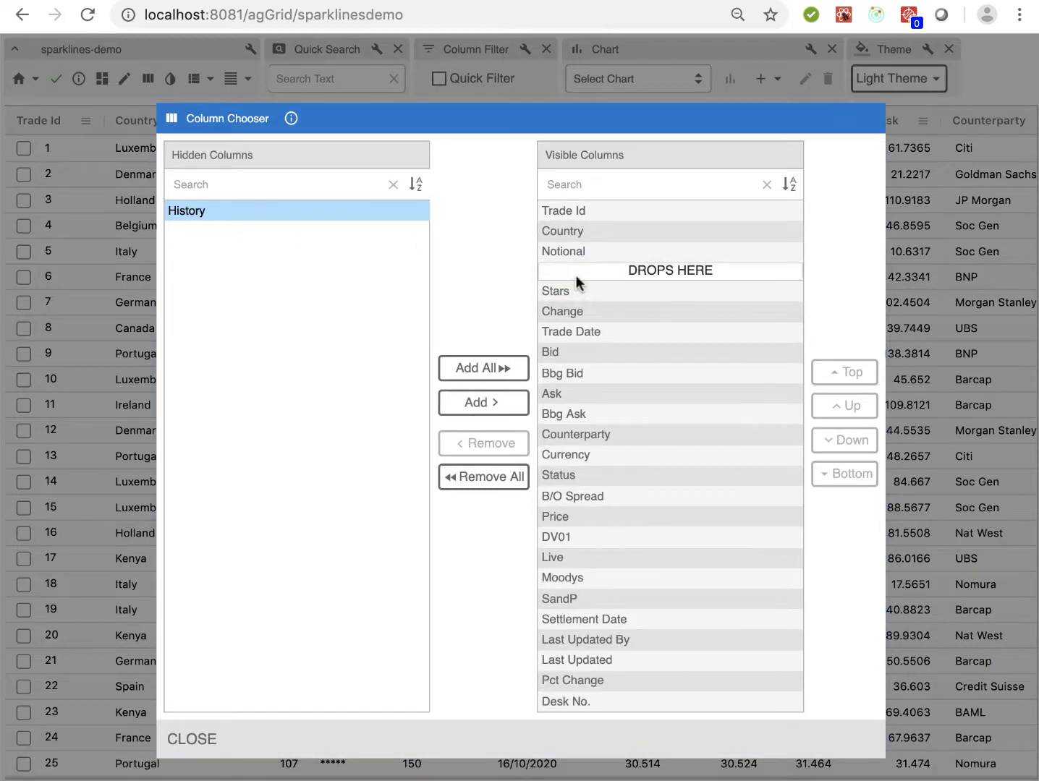
left_click(191, 740)
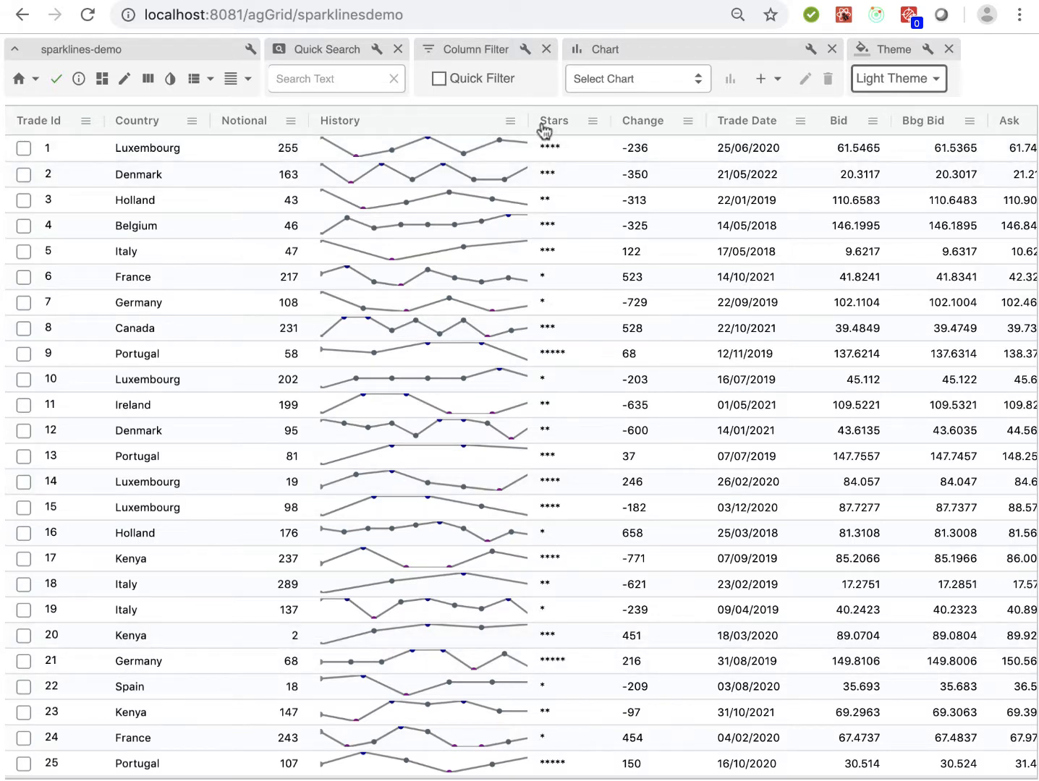
Widen the History column and change the grid's theme to Dark Theme
left_click_drag(526, 116, 655, 126)
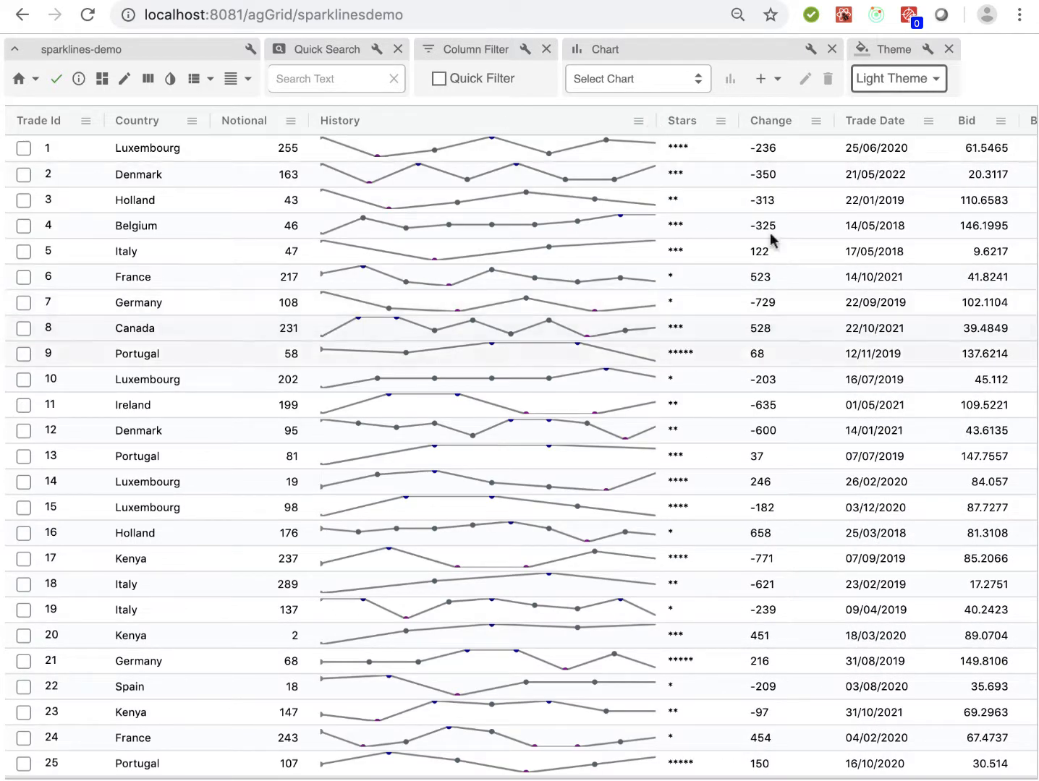
left_click(906, 85)
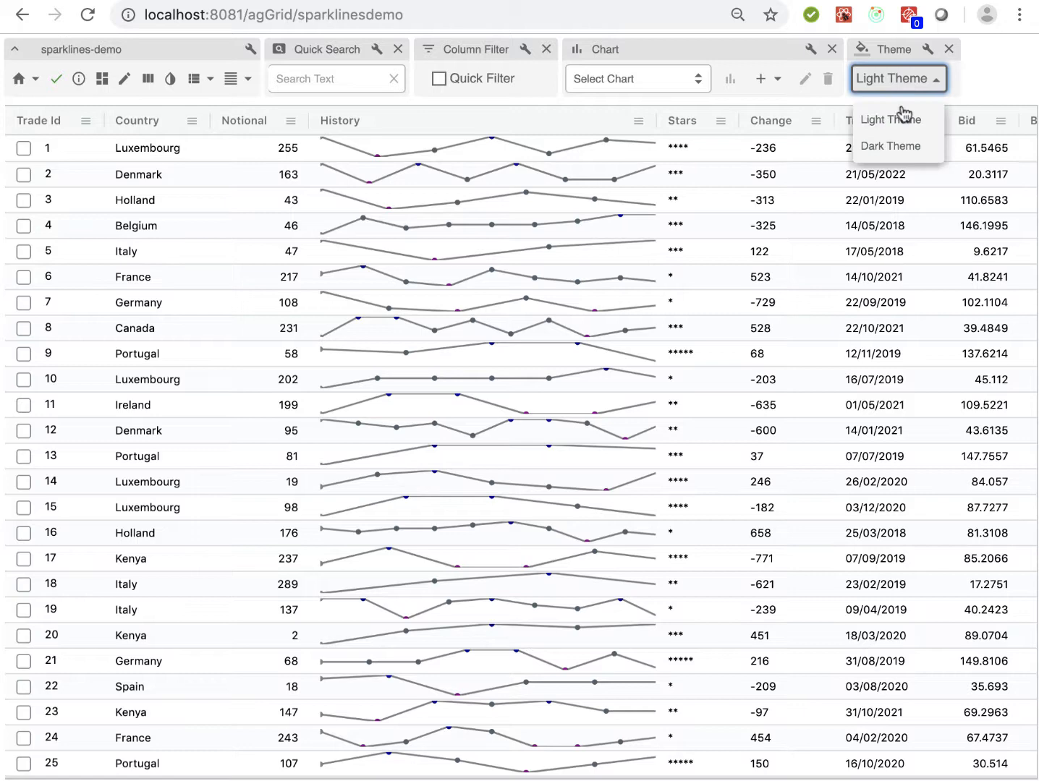
left_click(902, 146)
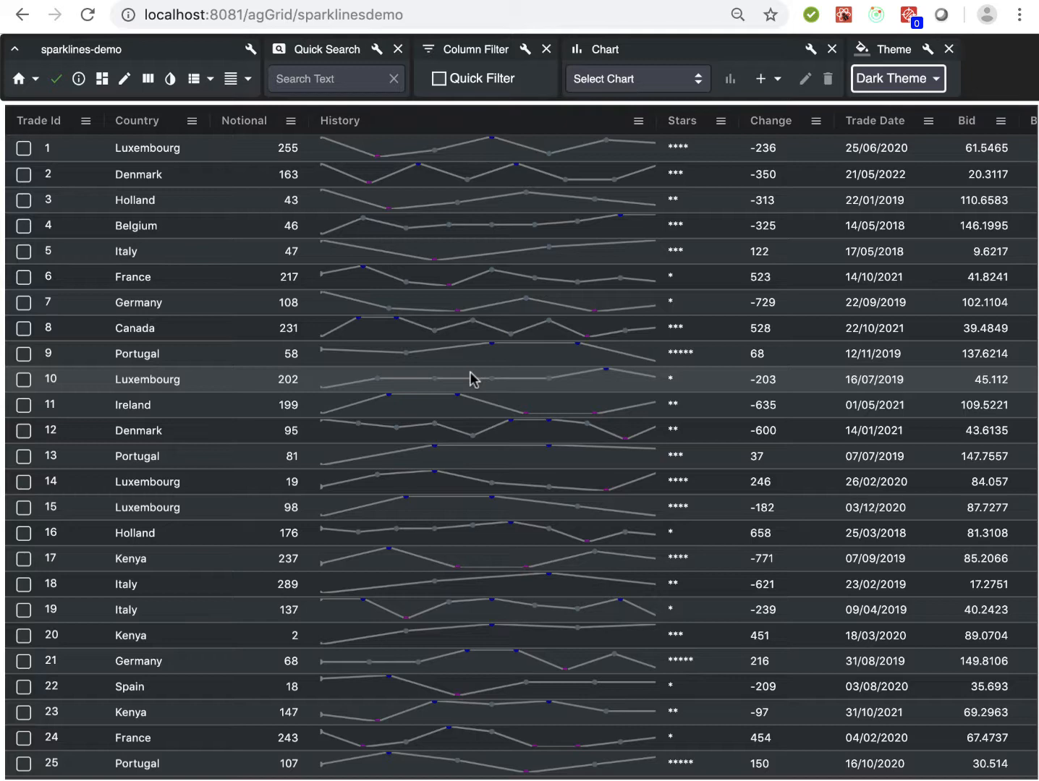
Edit the History sparklines column to use a green line color and show a tool tip
left_click(640, 124)
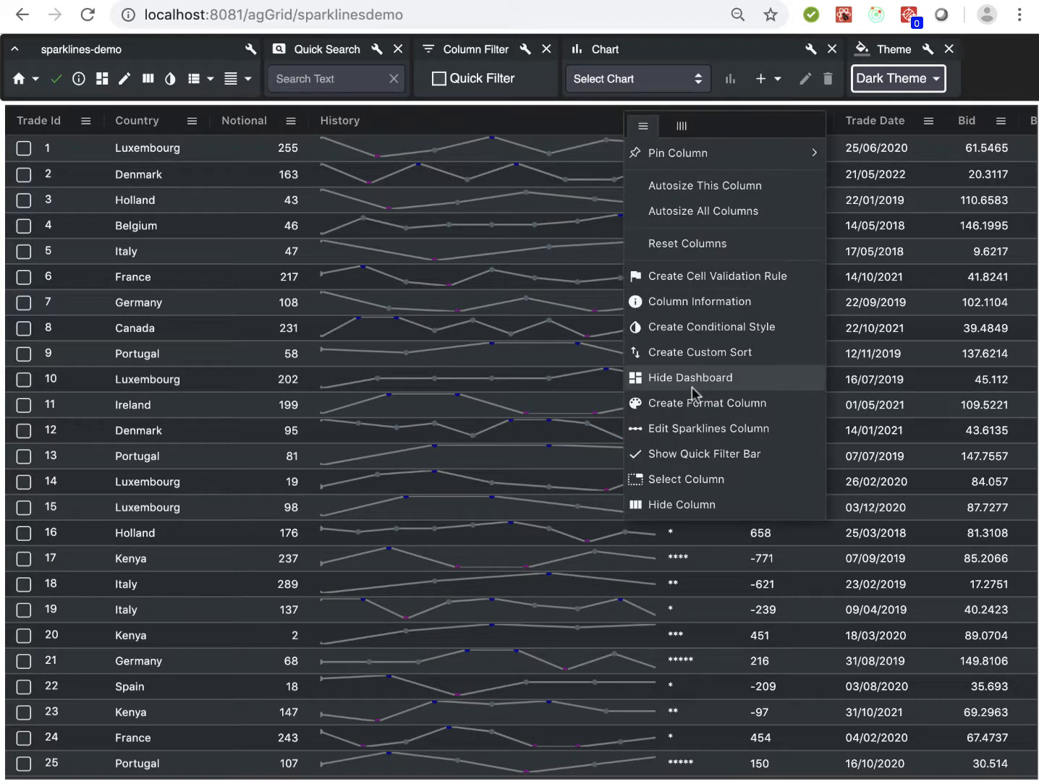
left_click(680, 430)
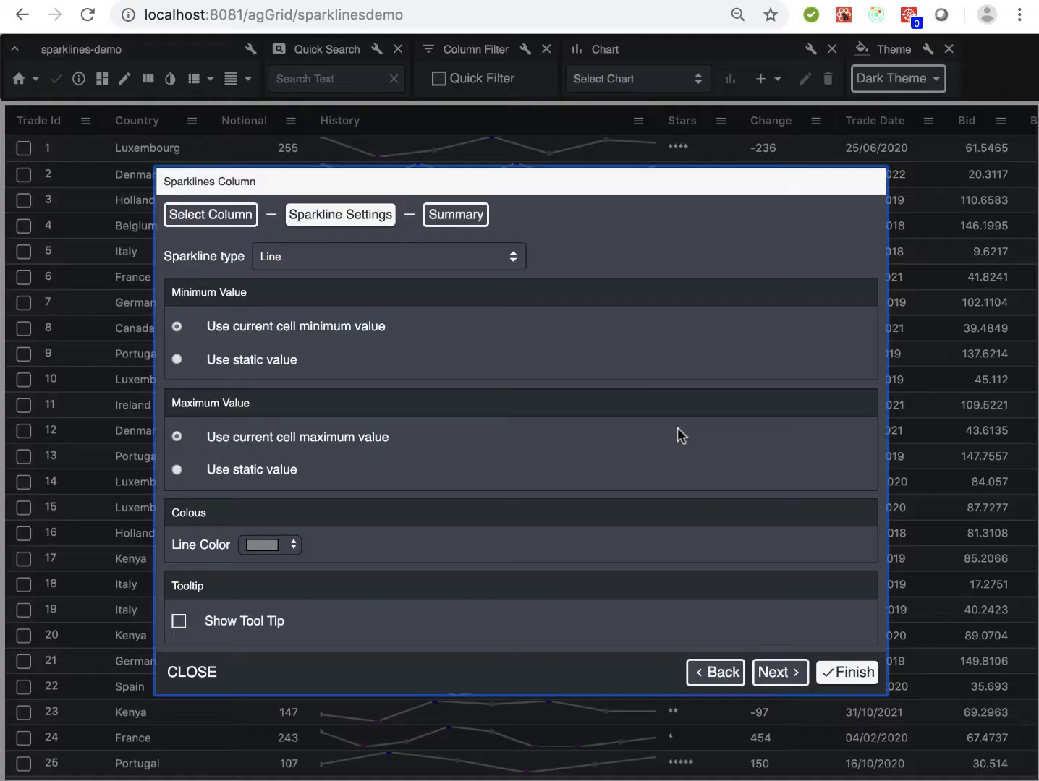
left_click(260, 546)
left_click(299, 595)
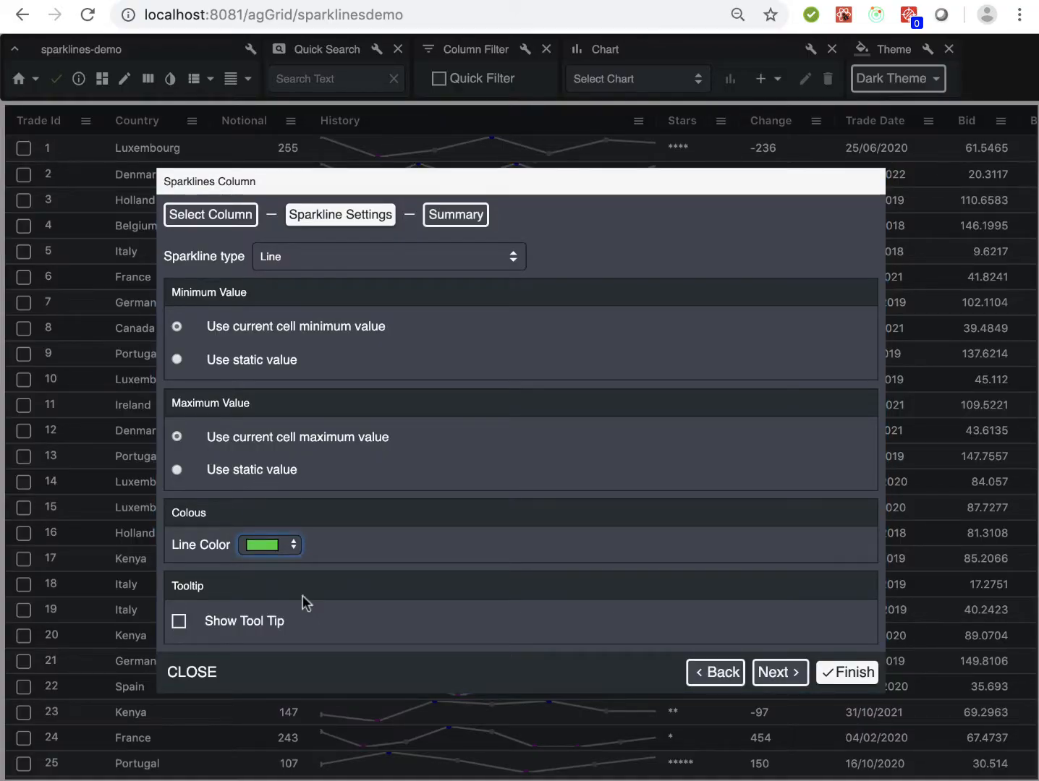
left_click(182, 621)
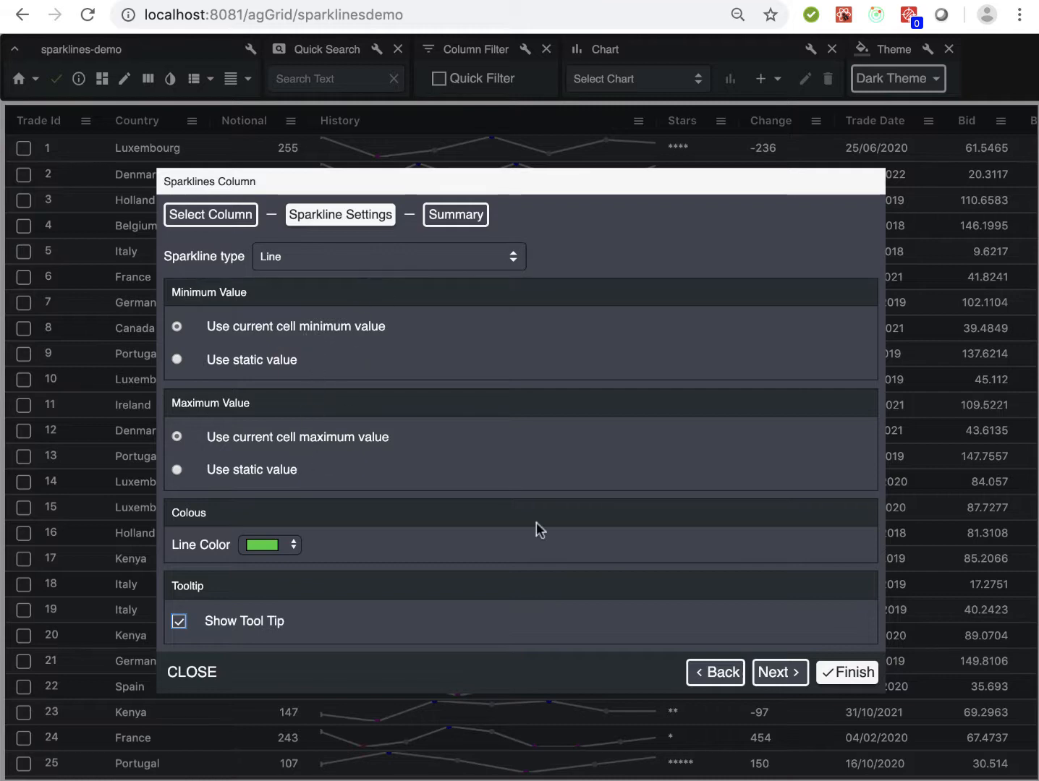
left_click(772, 672)
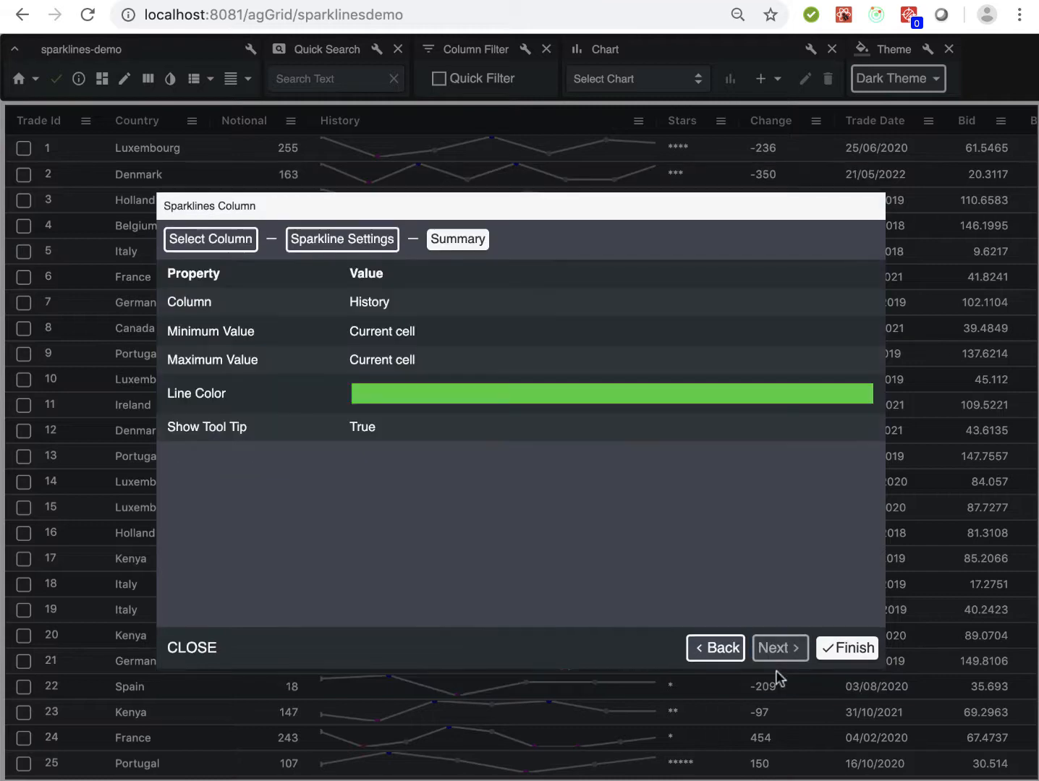
left_click(848, 648)
left_click(177, 657)
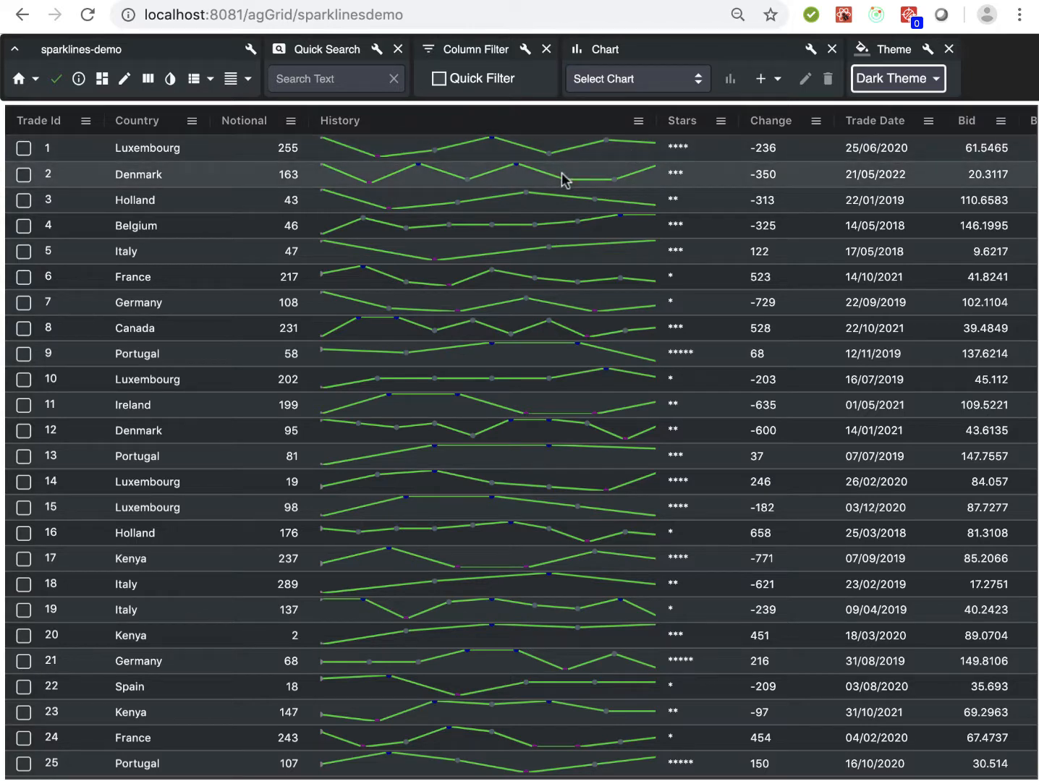
Check the value tooltips on several sparklines in the History column
mouse_move(522, 297)
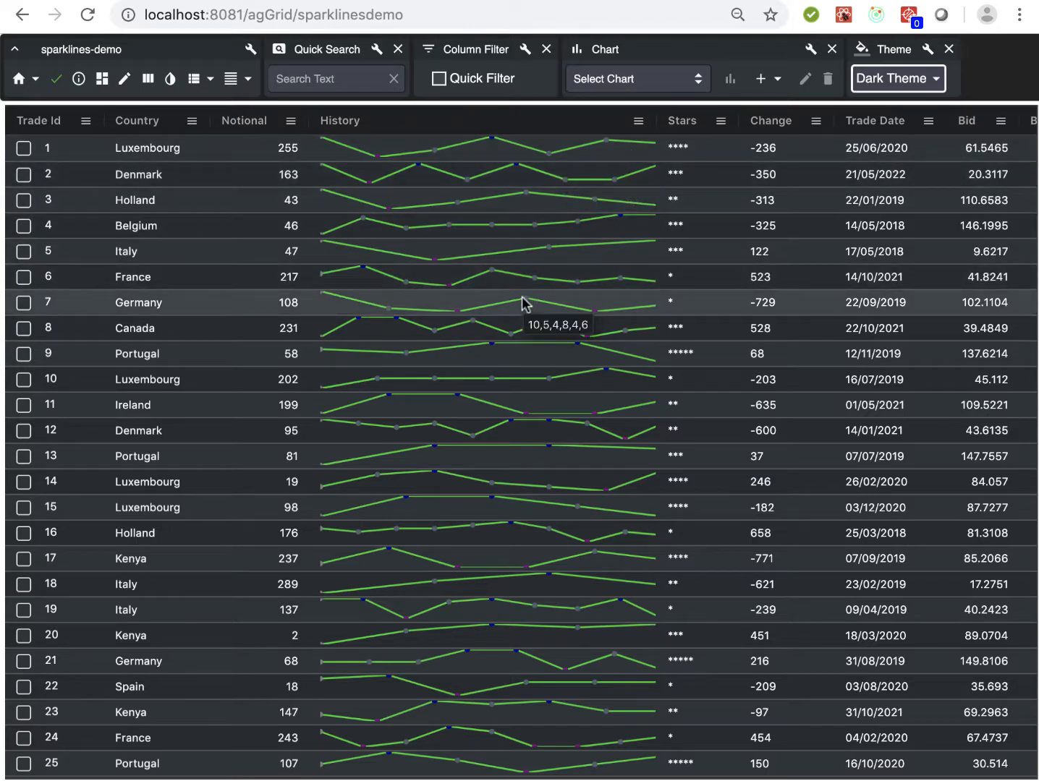
mouse_move(505, 428)
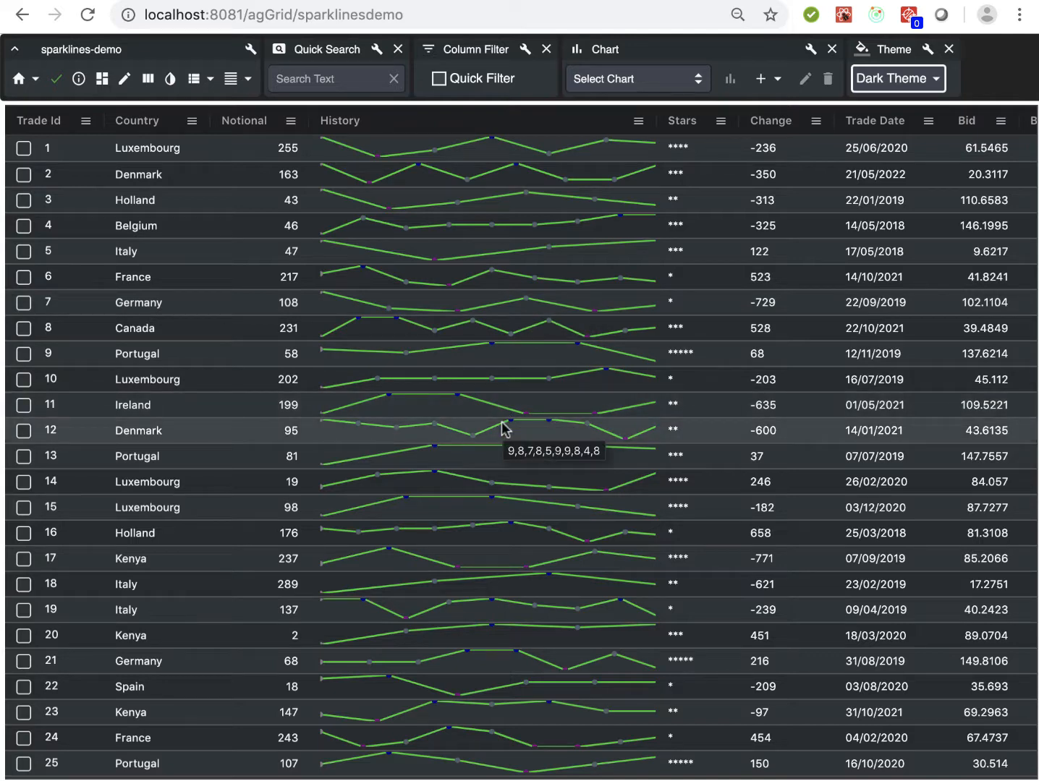
mouse_move(470, 370)
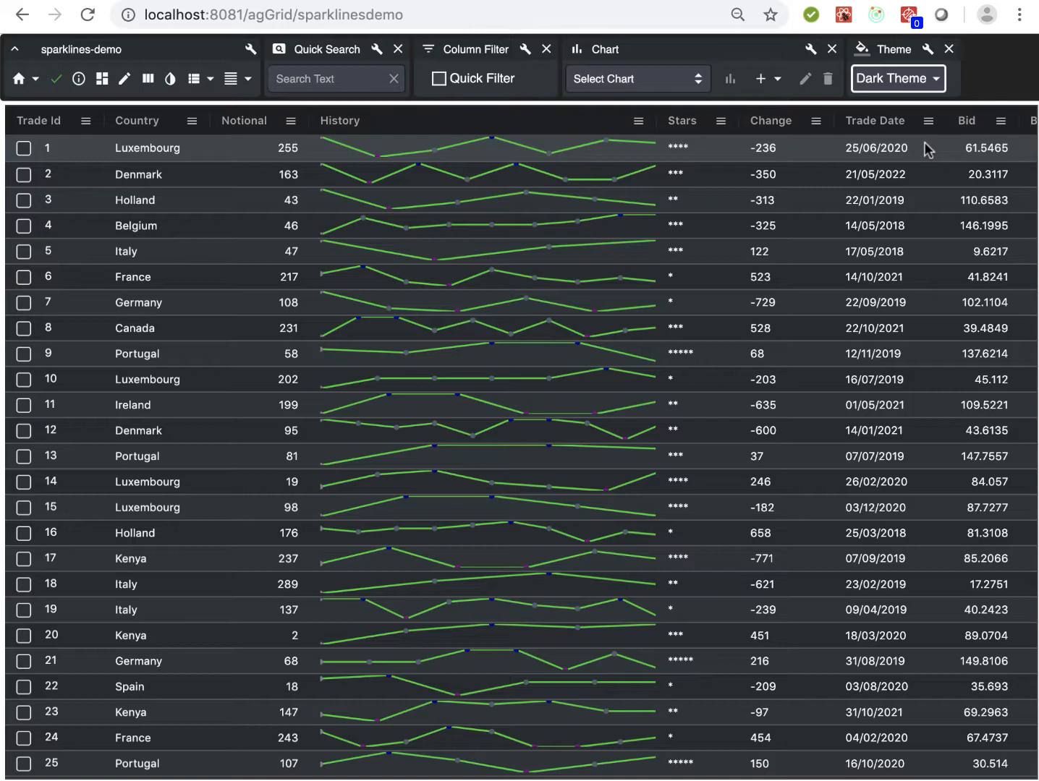
Filter the Trade Date column to dates between 26/08/2019 and 08/09/2019
left_click(929, 120)
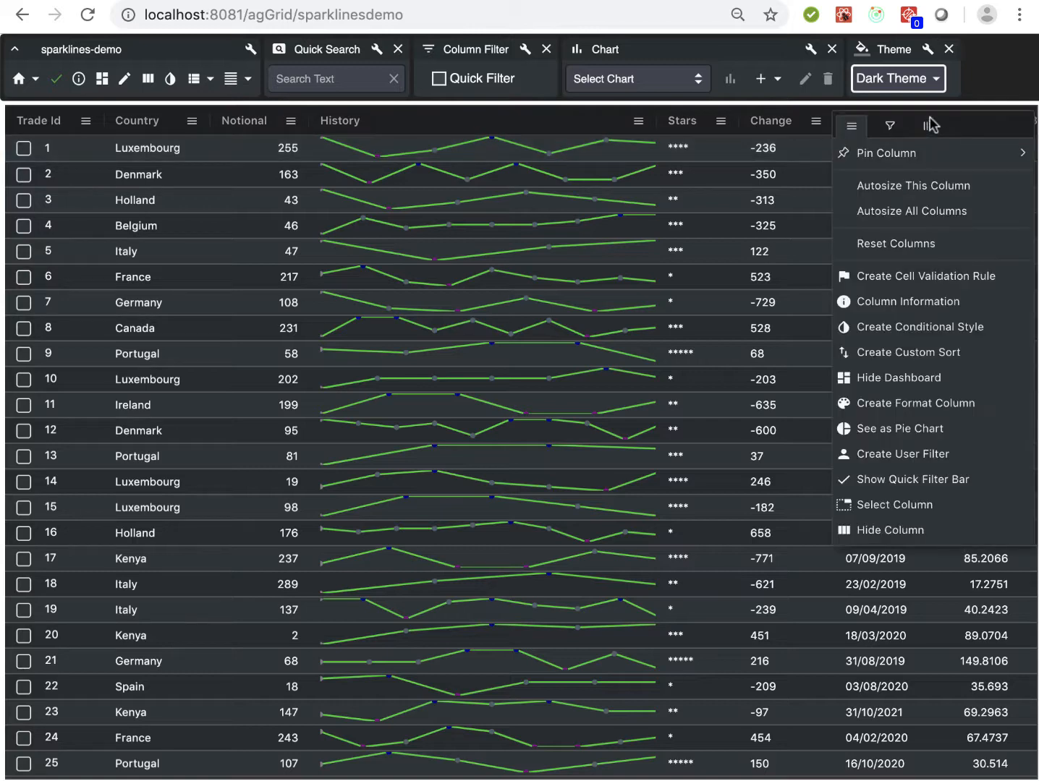
left_click(889, 135)
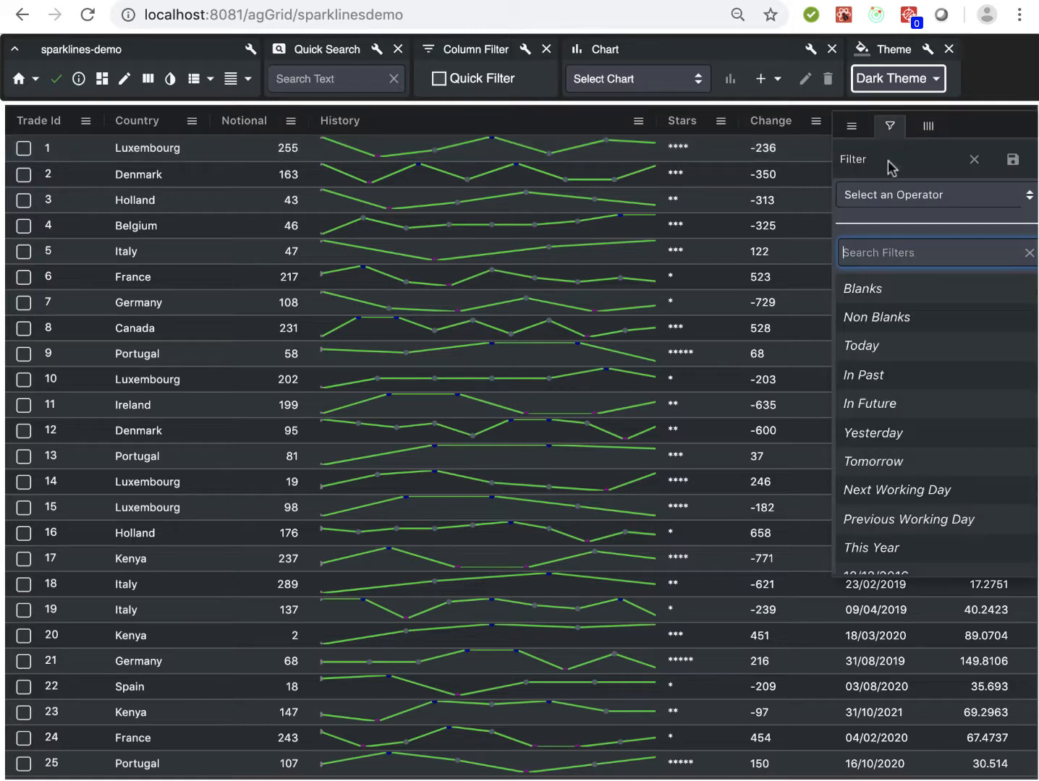
left_click(890, 194)
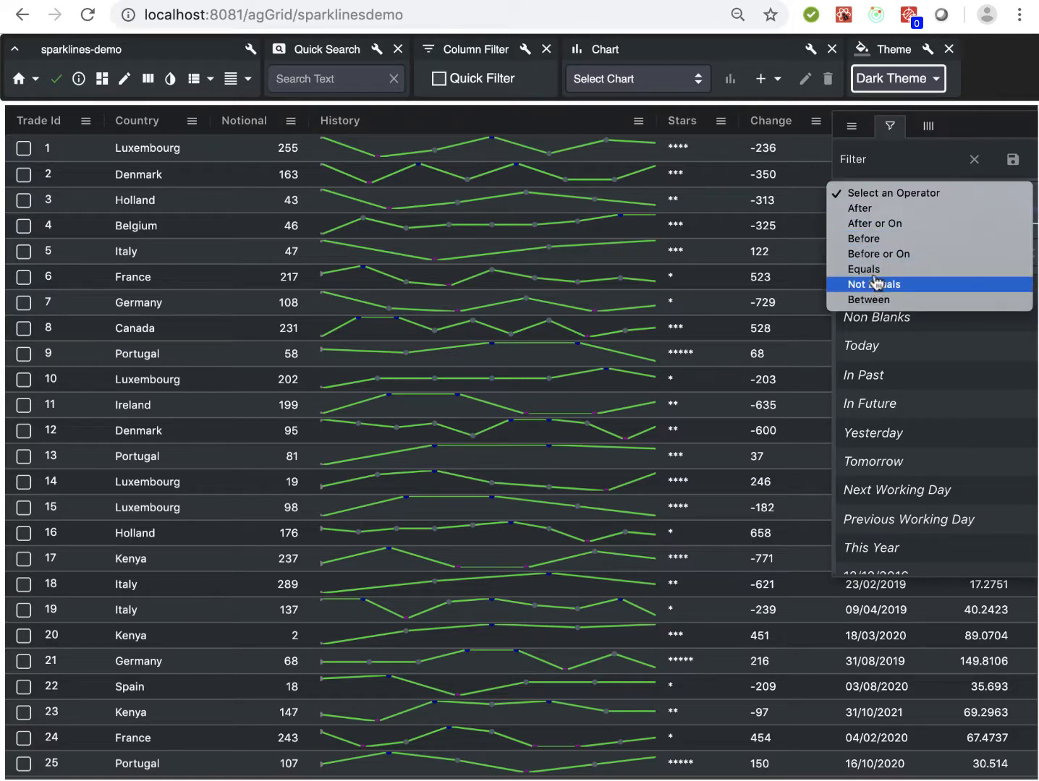
left_click(876, 300)
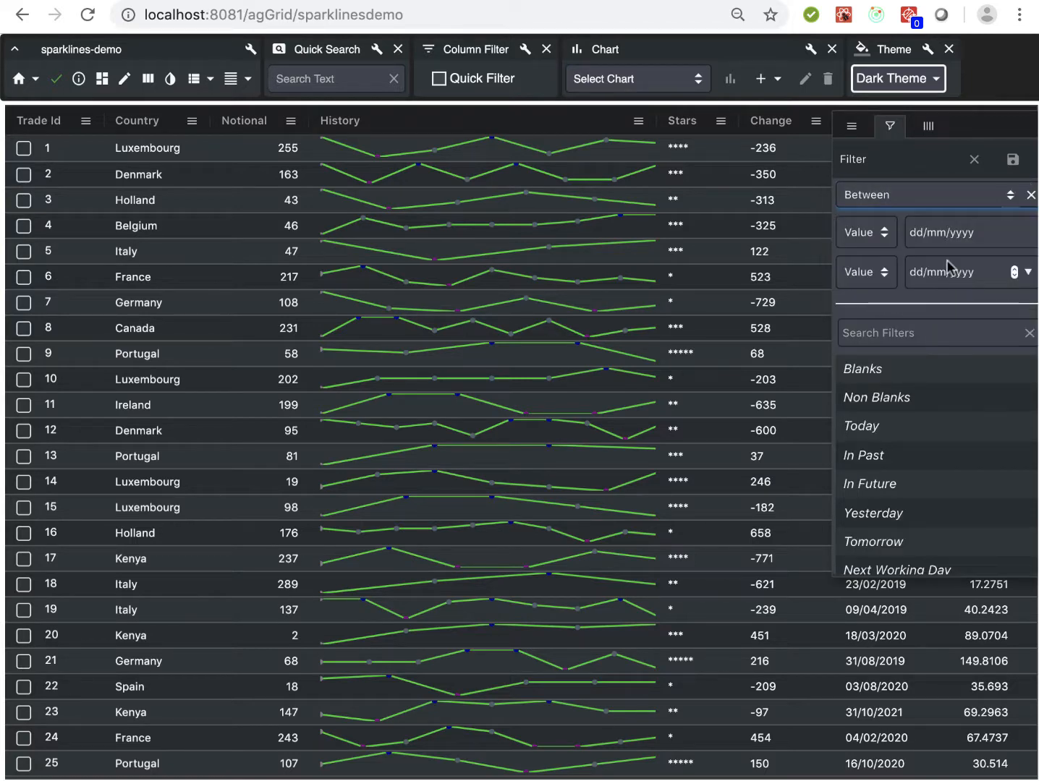
left_click(1027, 234)
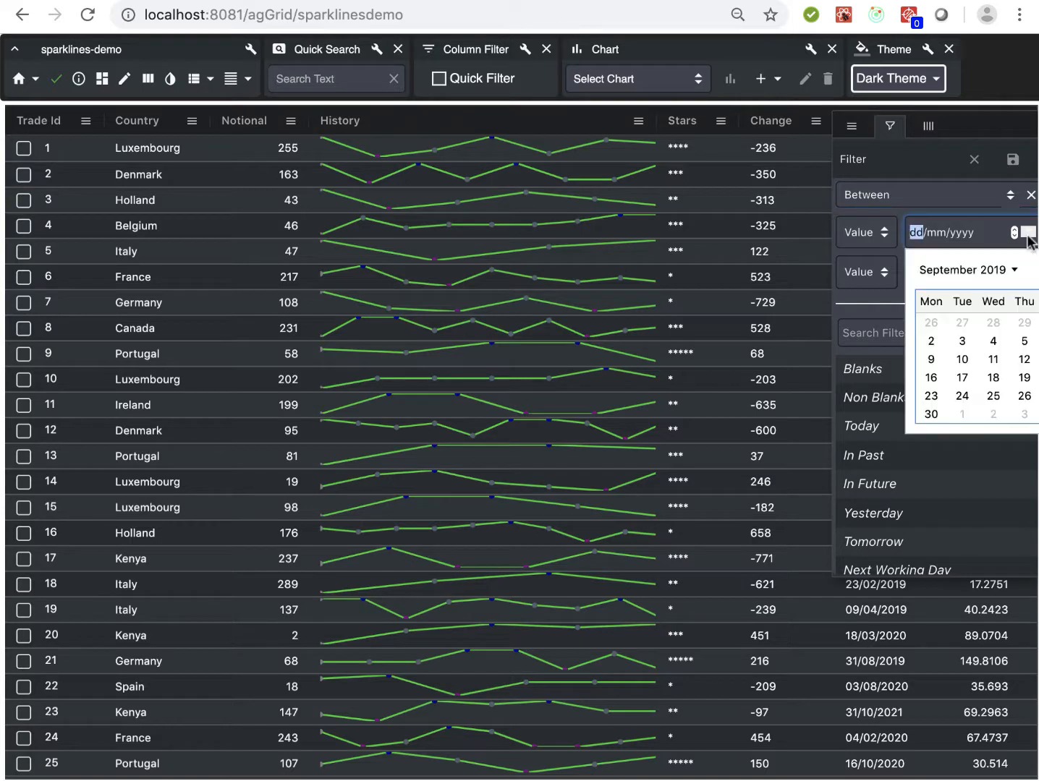
left_click(931, 326)
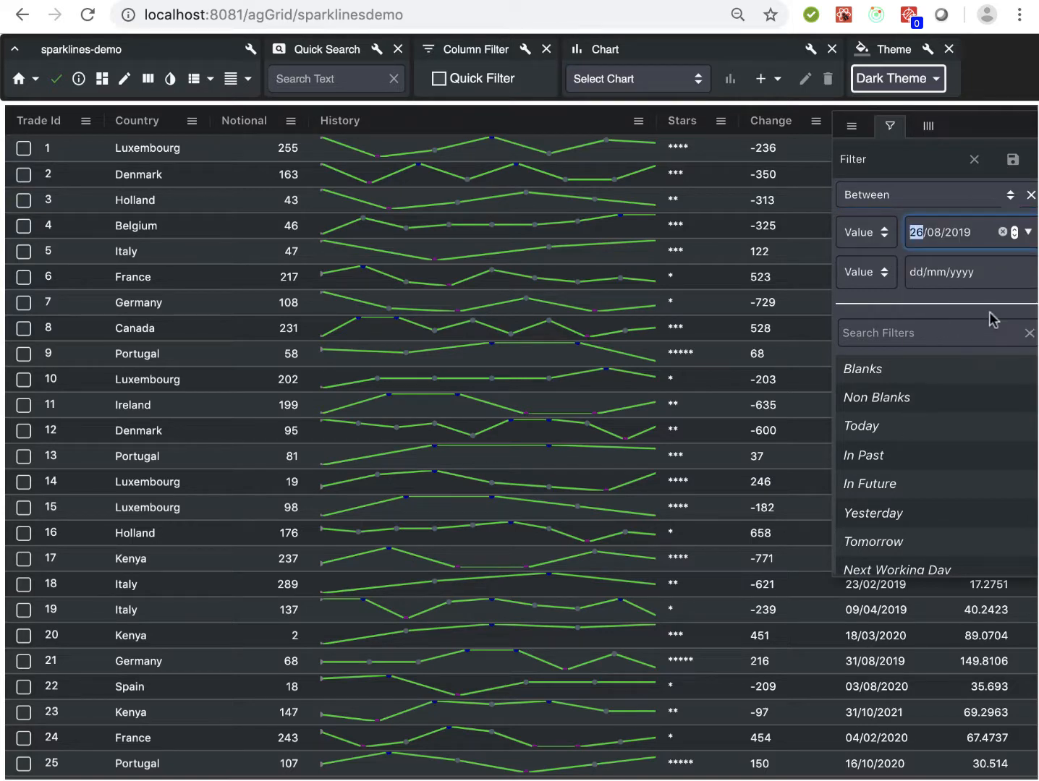
left_click(1028, 273)
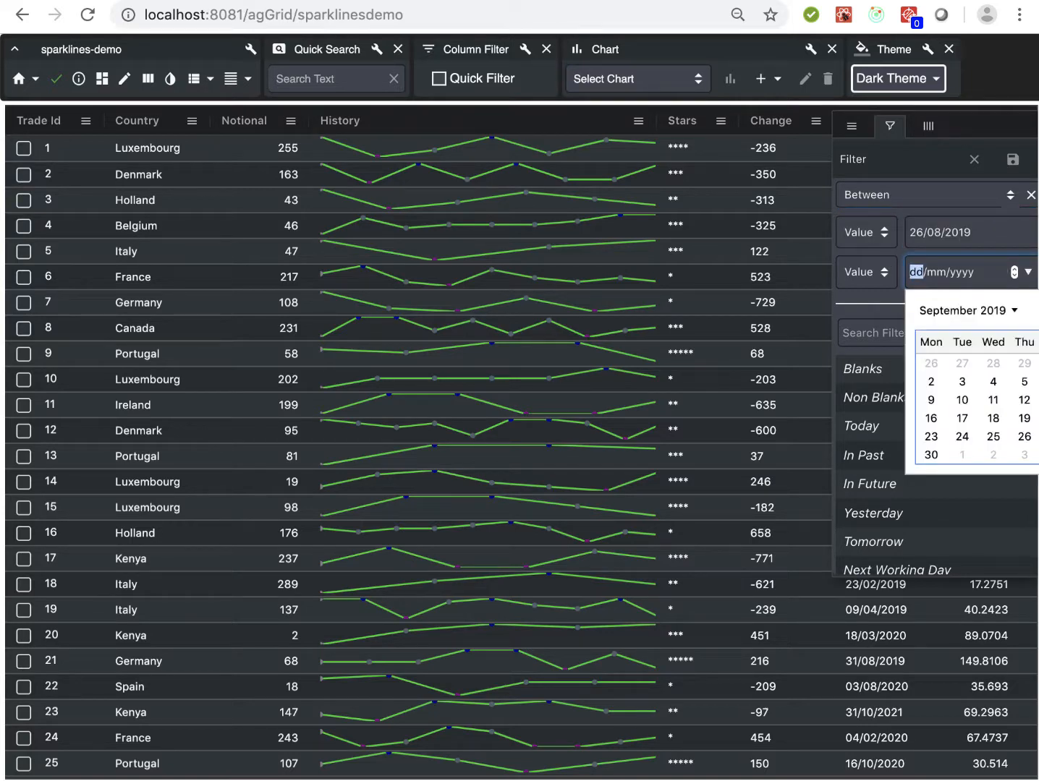
left_click(1038, 382)
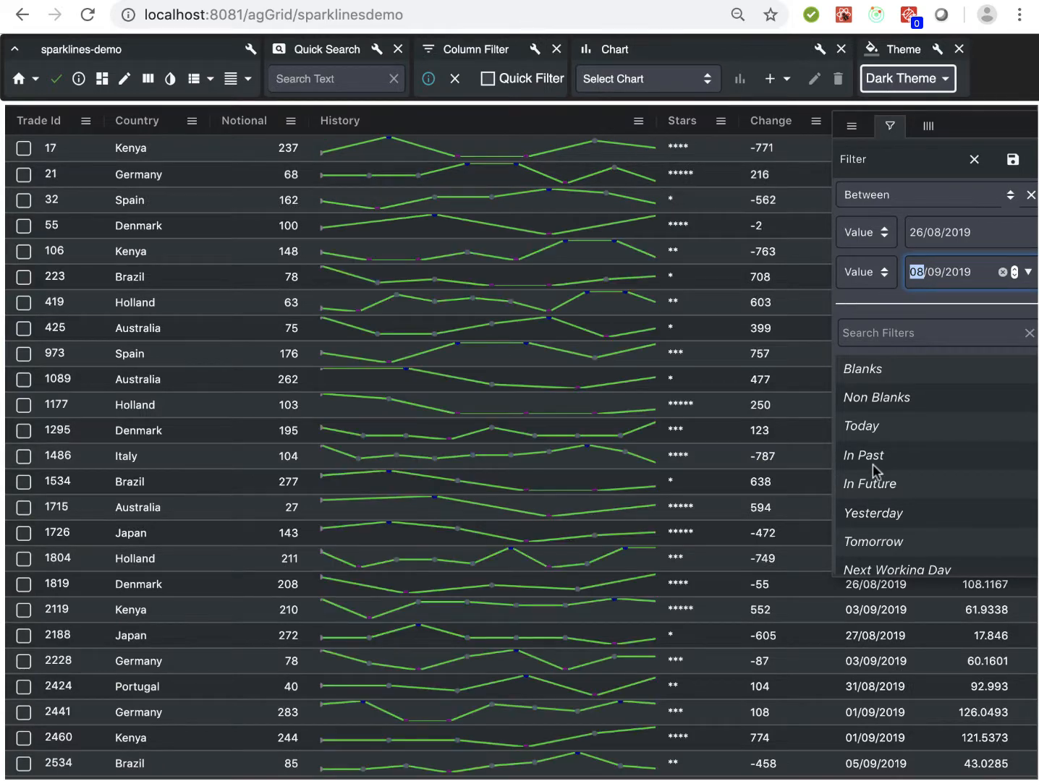
left_click(830, 638)
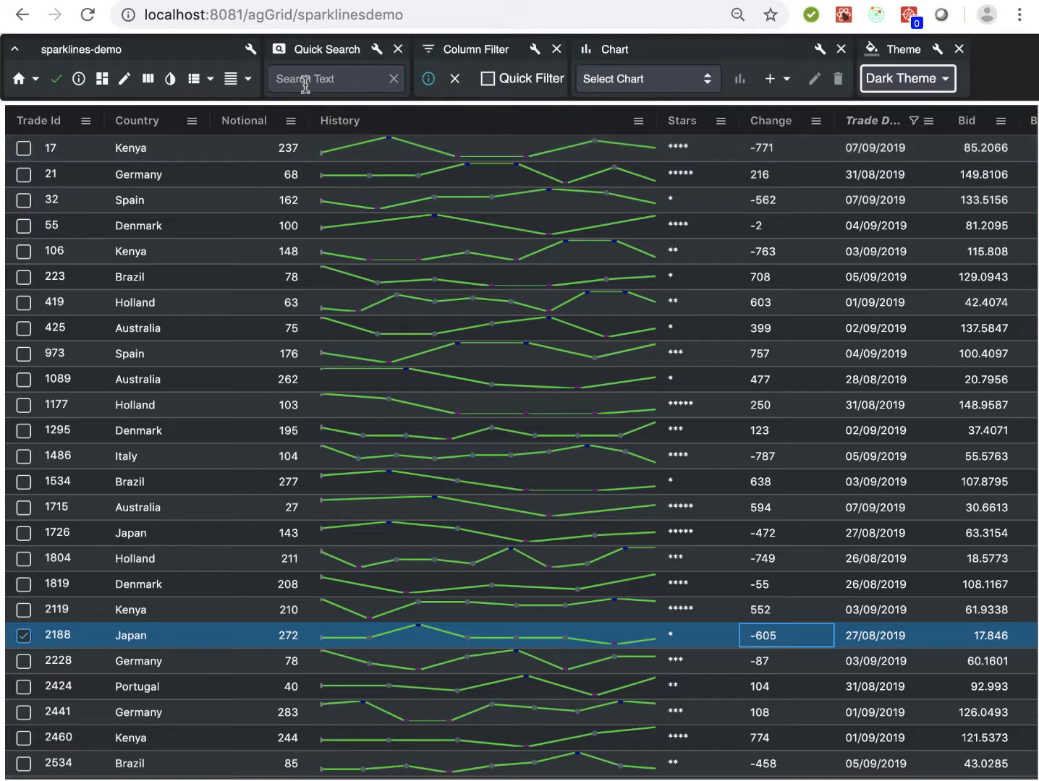
Review the grid's properties in Grid Info, close it and look through the filtered rows
left_click(79, 83)
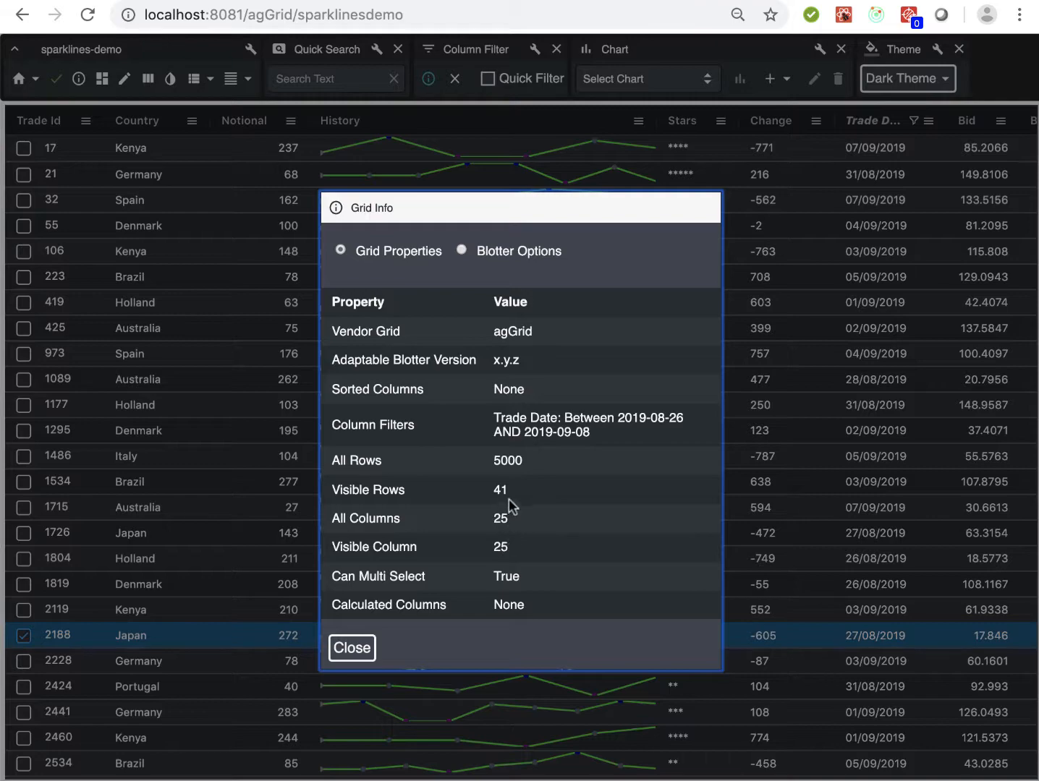
left_click(349, 651)
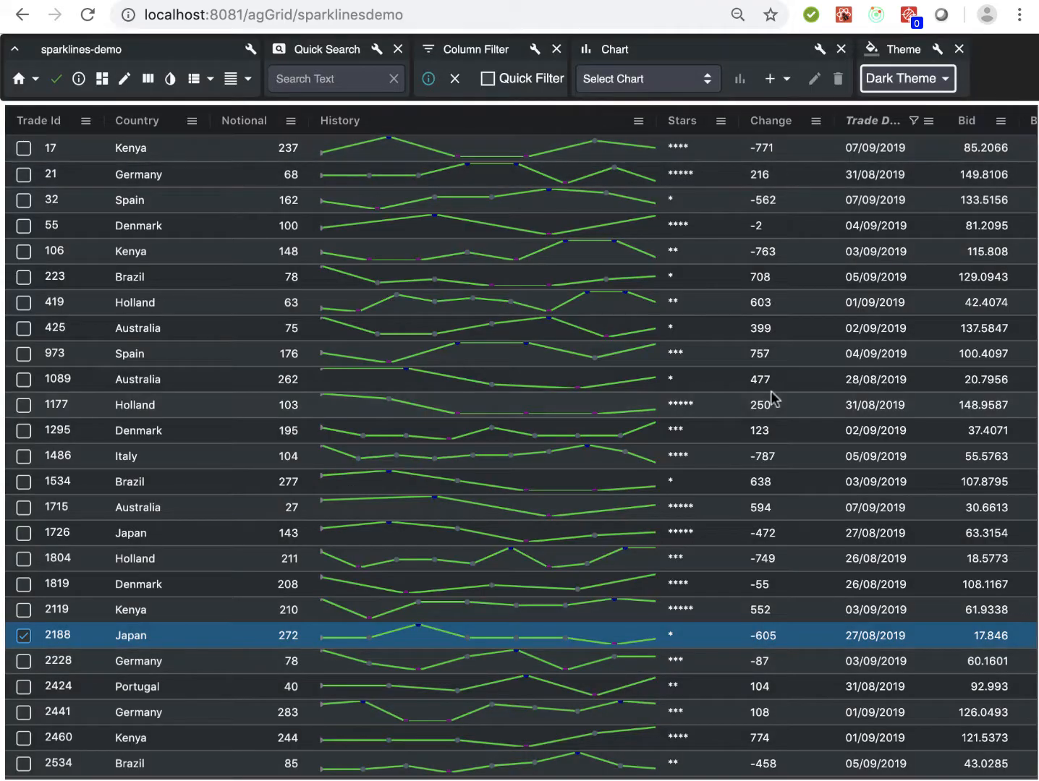
scroll(772, 395, "down", 6)
scroll(772, 391, "up", 4)
scroll(771, 382, "up", 2)
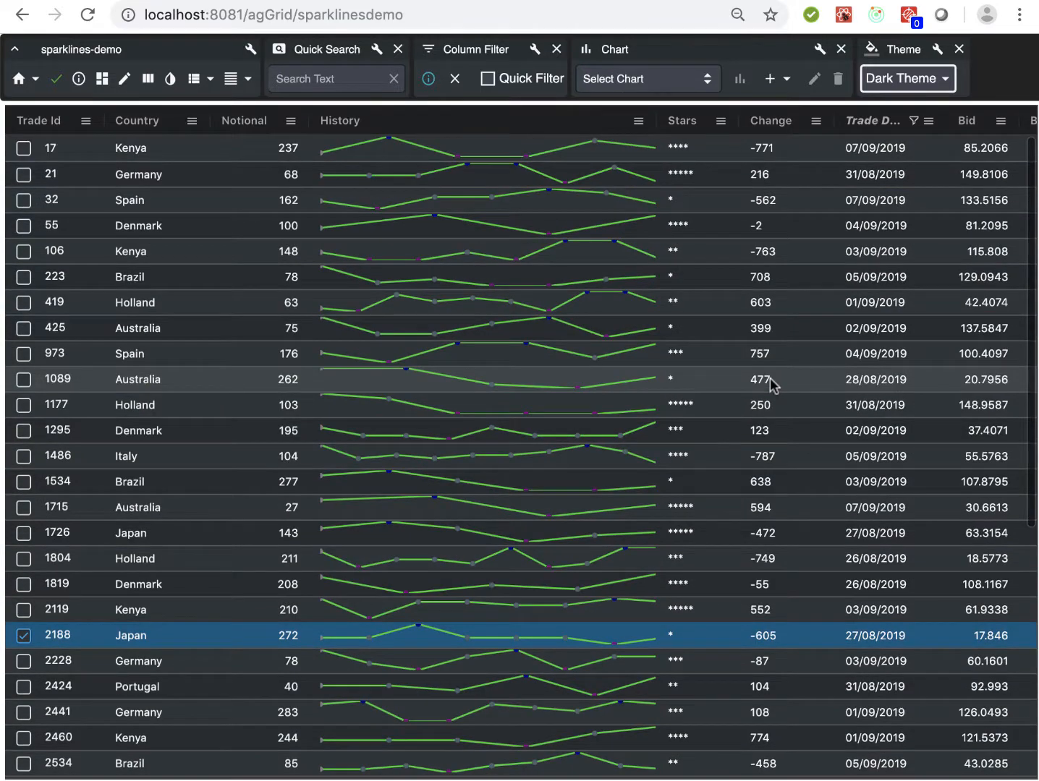
Show the filtered Change column as a sparkline and set the sparkline type to Column
left_click(815, 123)
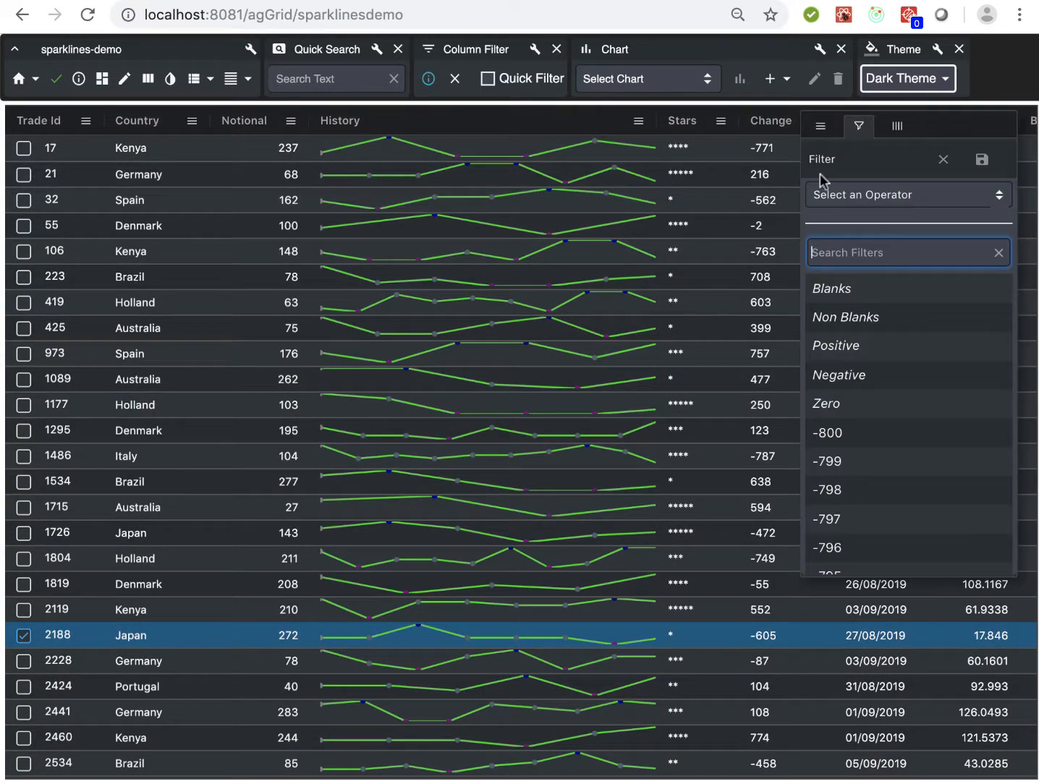
left_click(819, 128)
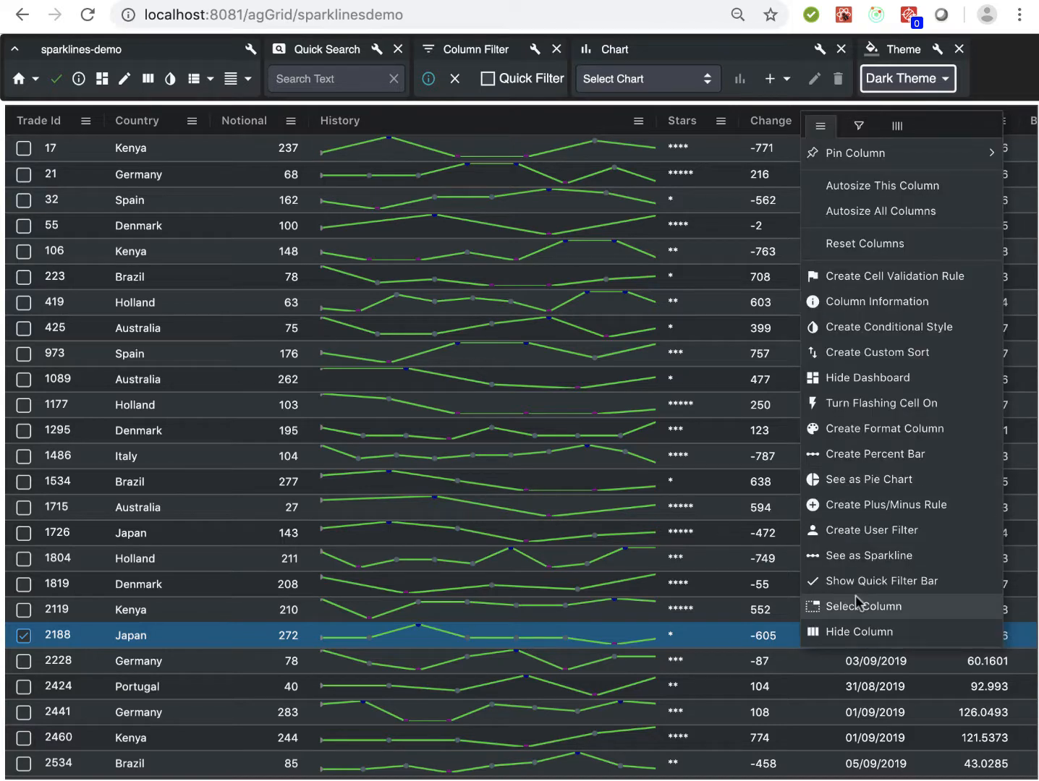
left_click(866, 559)
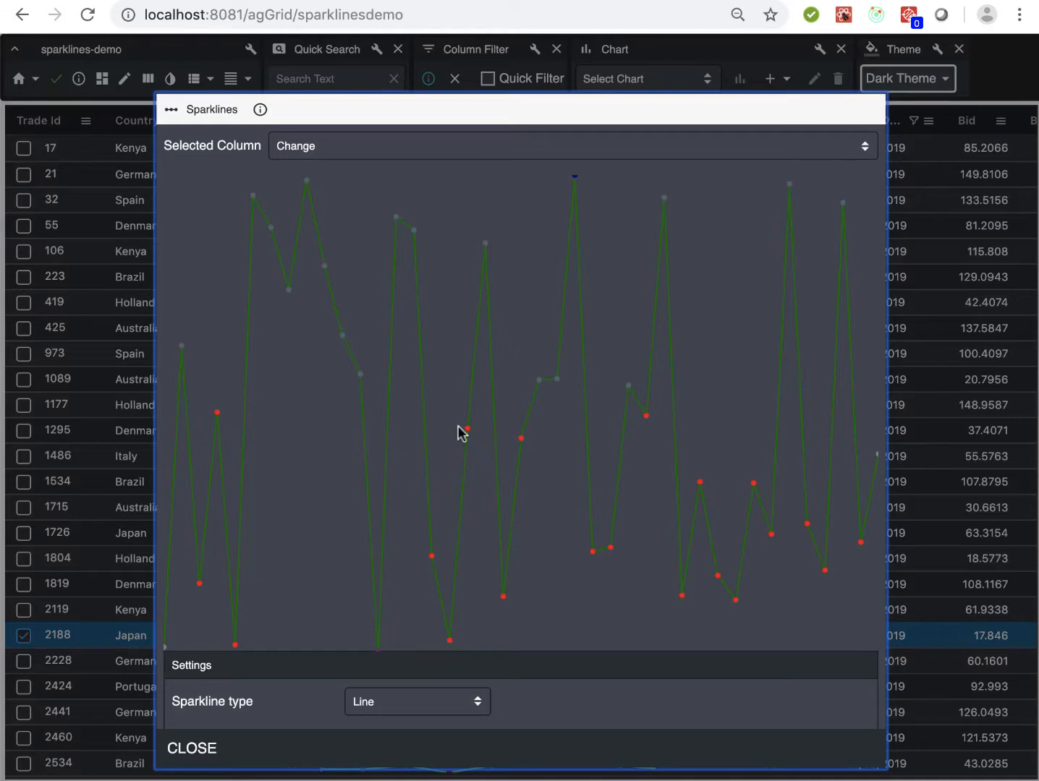
scroll(442, 469, "down", 1)
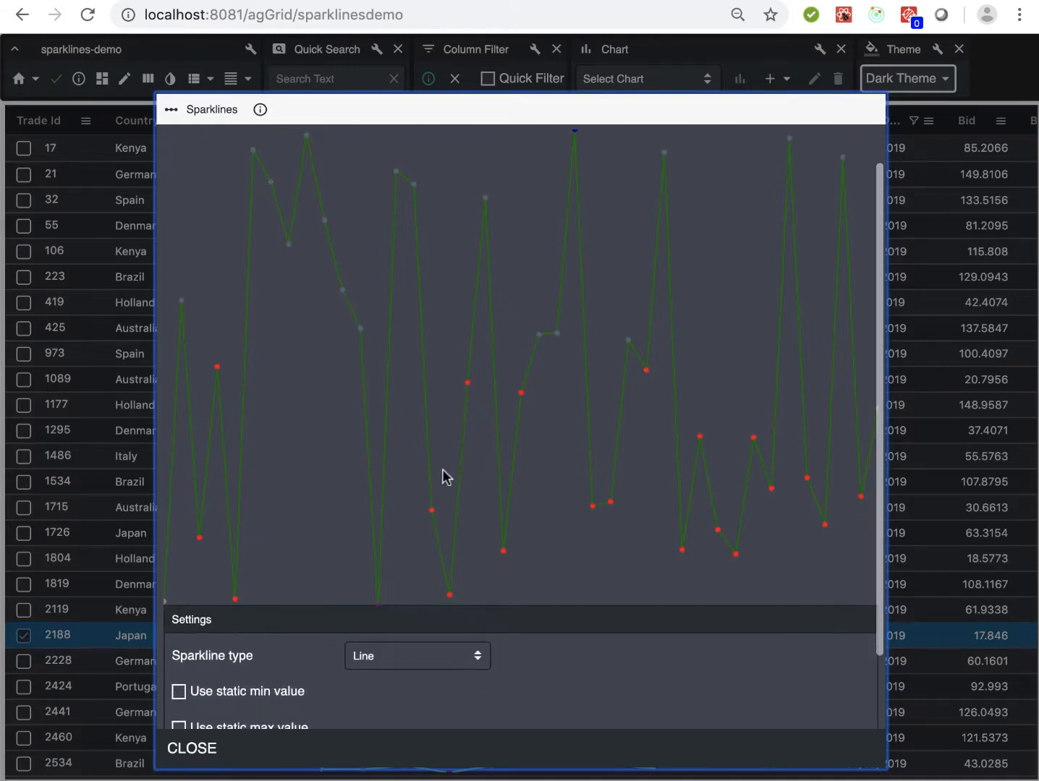
left_click(394, 657)
left_click(385, 670)
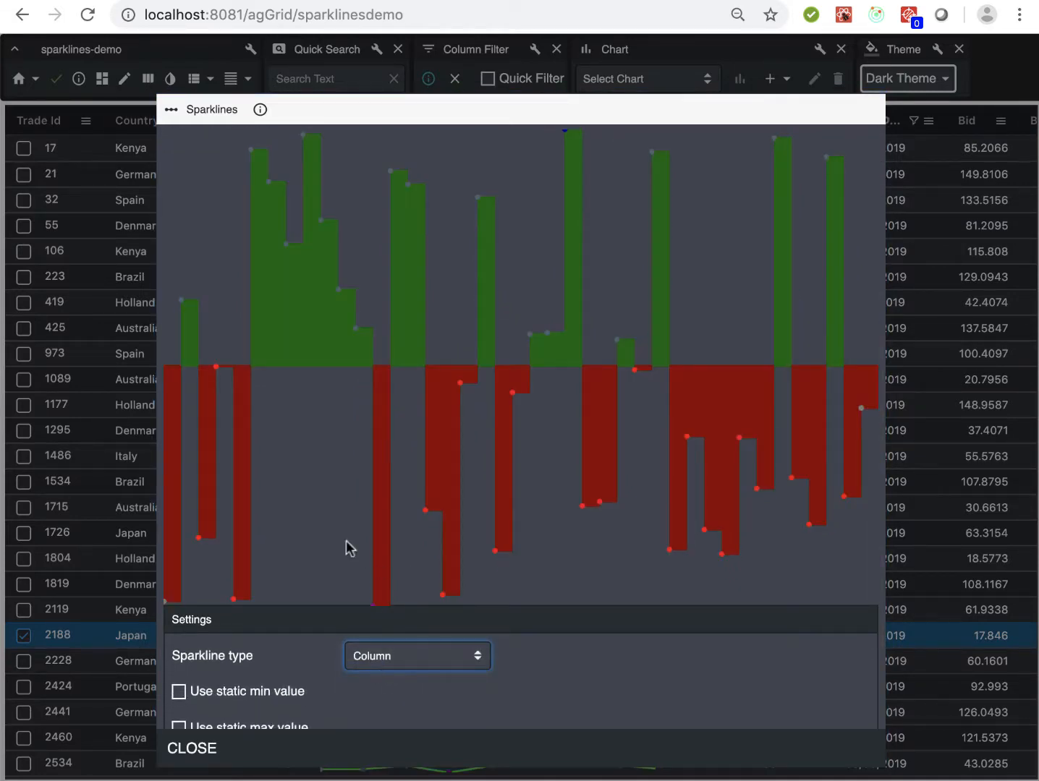
Set the Change sparkline's line color to bright green and its negative color for columns to a brighter red
scroll(591, 531, "down", 2)
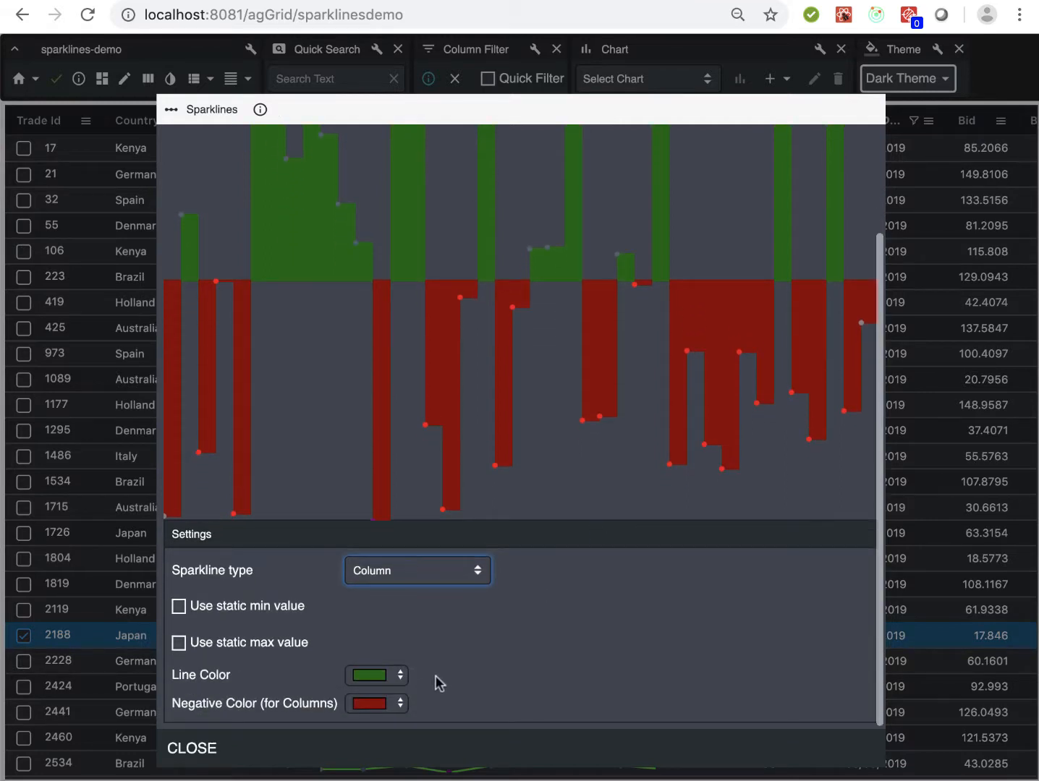
left_click(383, 677)
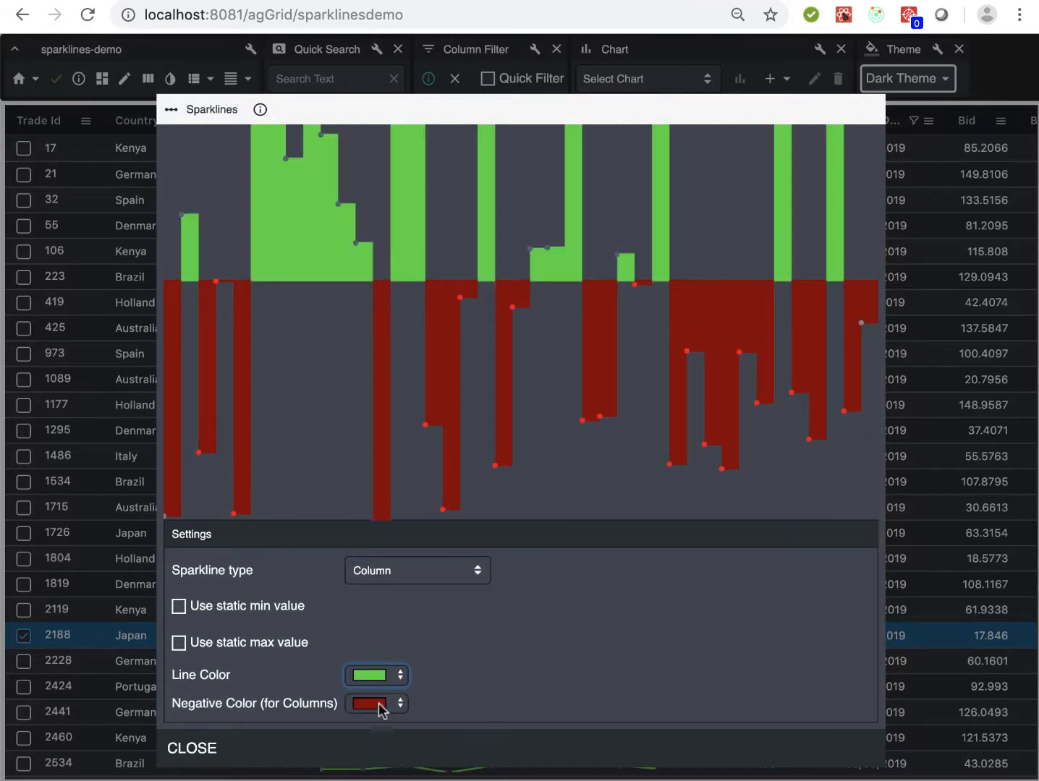
left_click(381, 711)
left_click(405, 760)
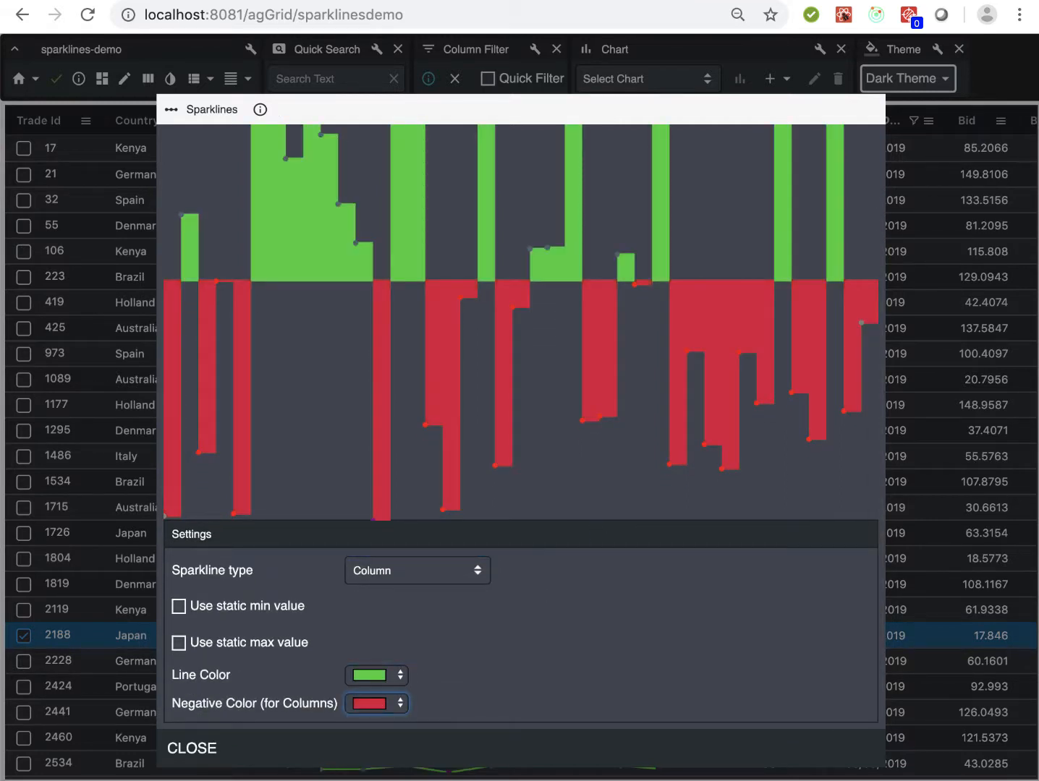
scroll(448, 677, "up", 3)
scroll(428, 651, "down", 3)
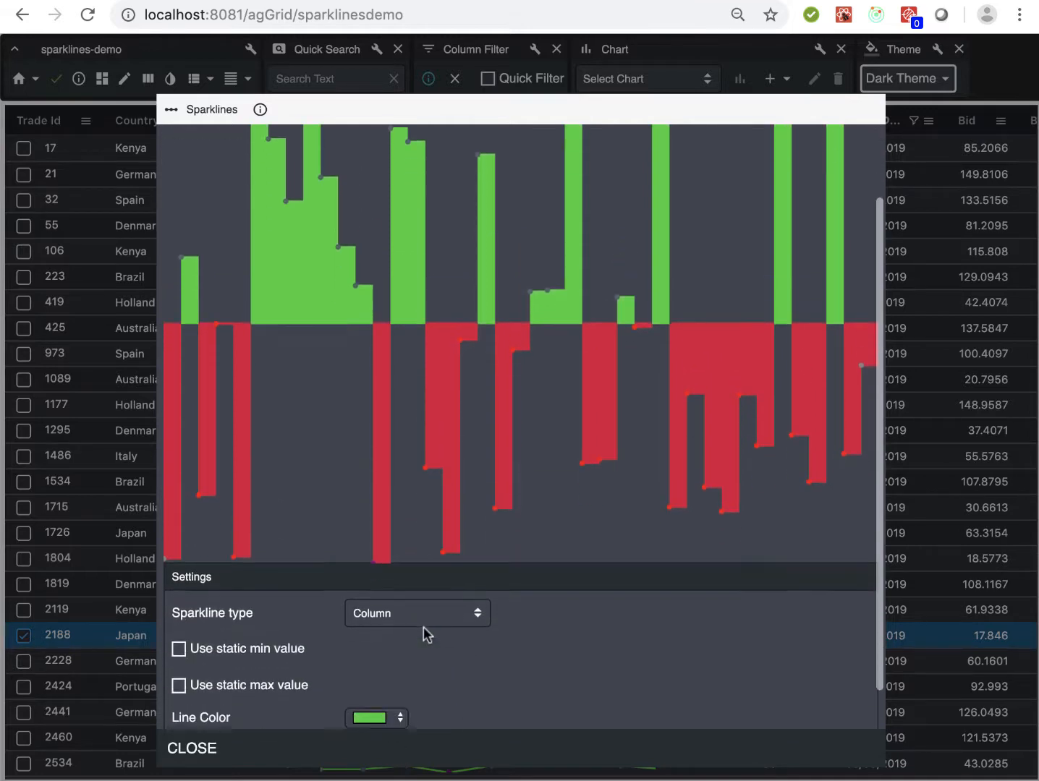
Switch the Change sparkline's type to Area and close the Sparklines window
left_click(404, 572)
left_click(403, 583)
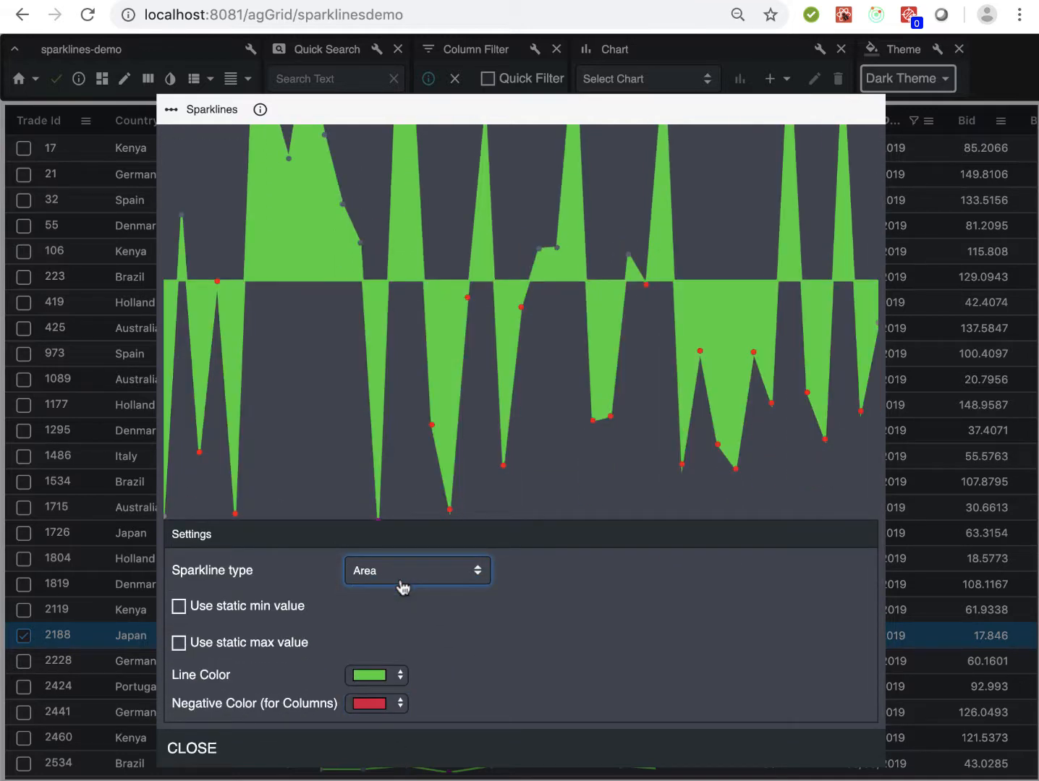
scroll(484, 570, "up", 3)
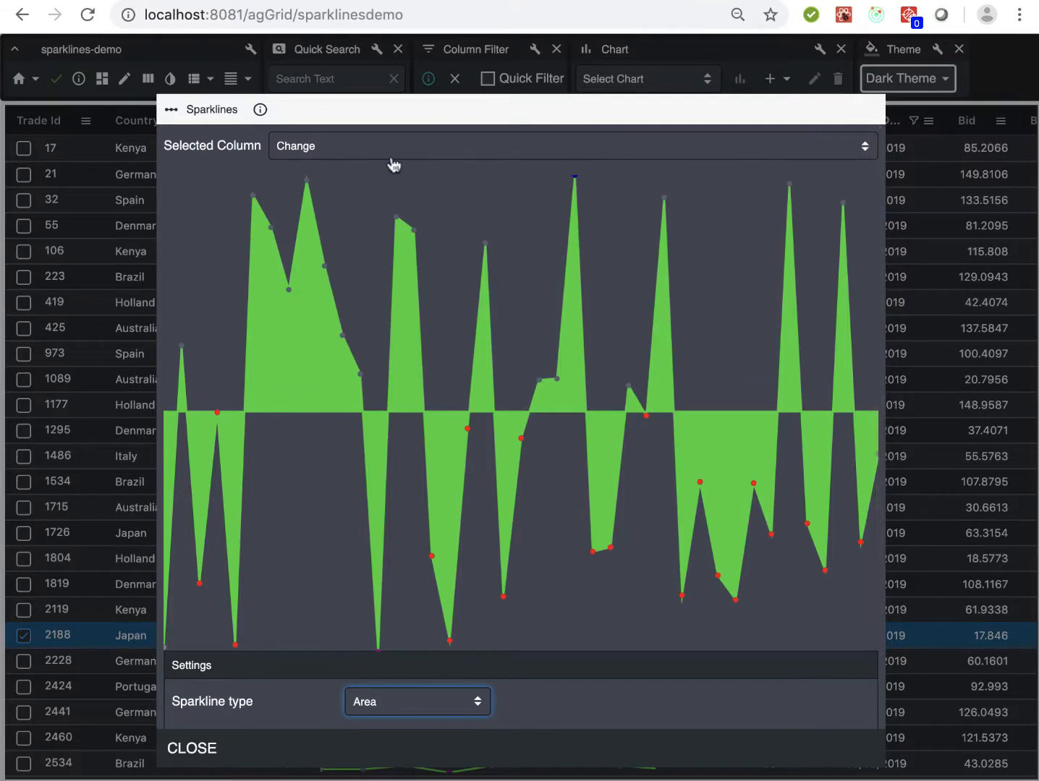
left_click(190, 749)
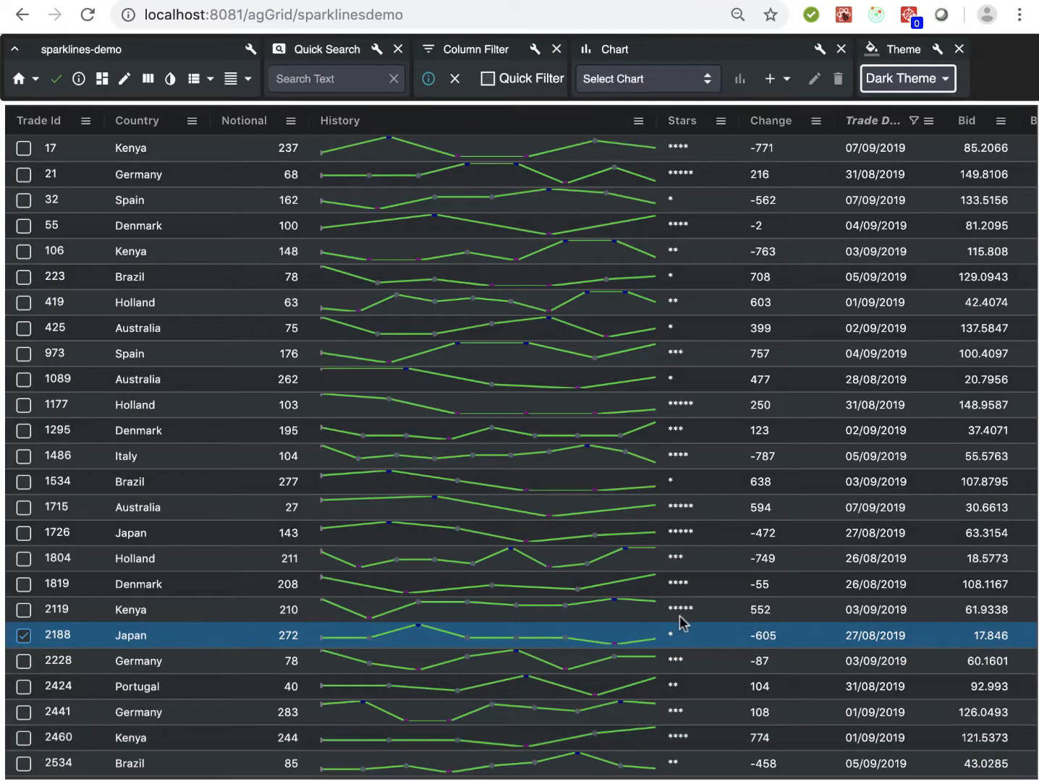
Clear the column filter and show the Change values of trades 5 to 24 as a sparkline
left_click(456, 79)
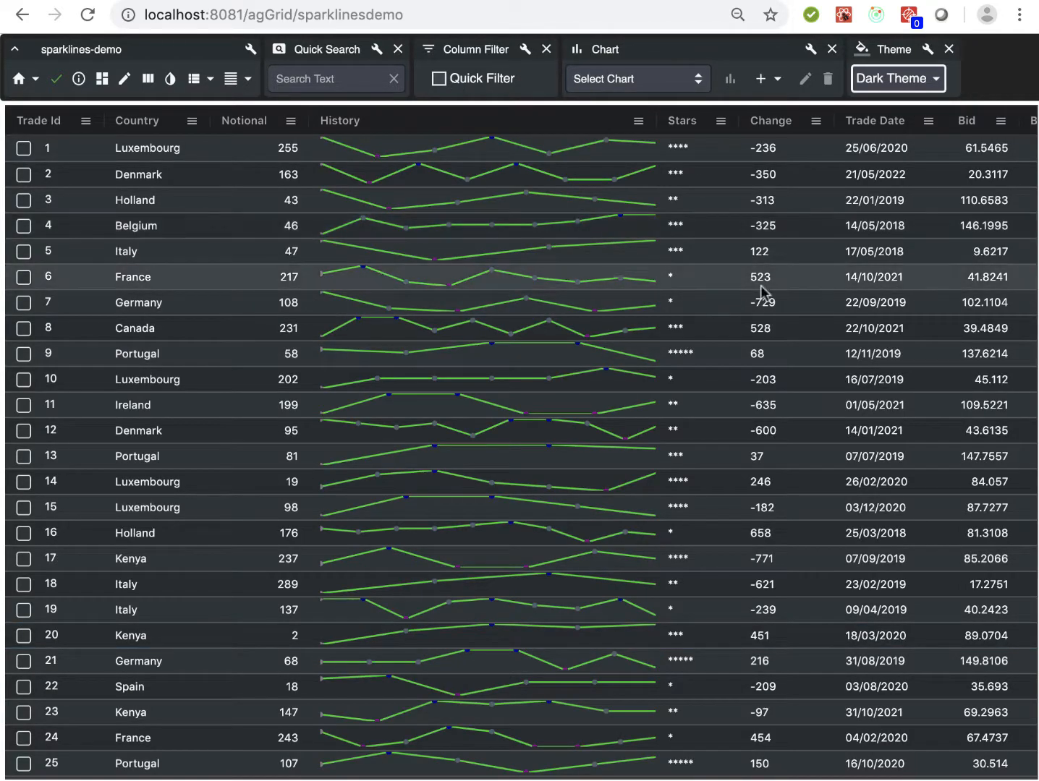
scroll(760, 303, "down", 2)
left_click_drag(770, 194, 782, 681)
right_click(782, 680)
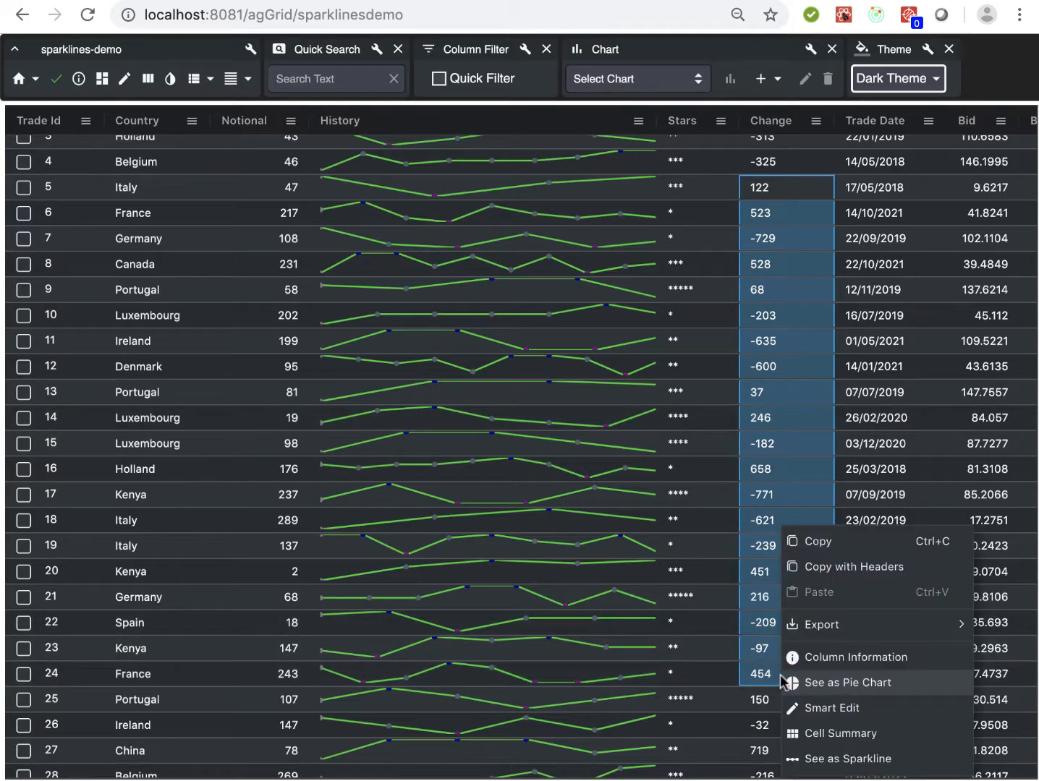
left_click(808, 761)
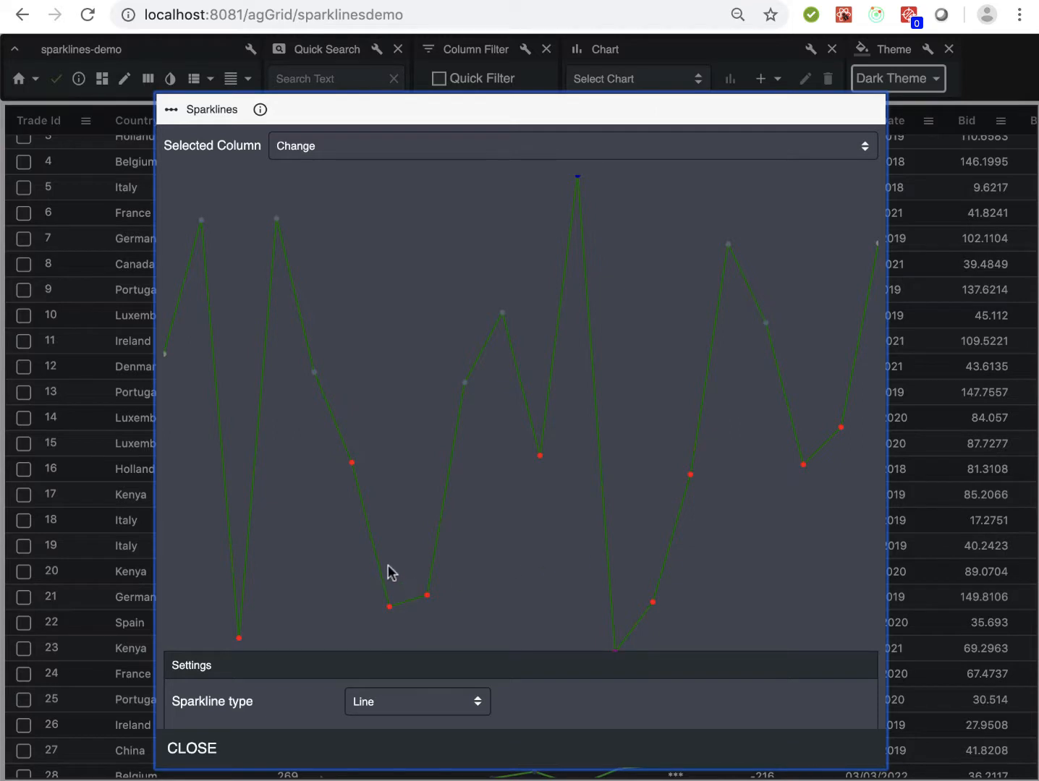
Set the sparkline type for the selected Change cells to Column and close the Sparklines window
left_click(389, 708)
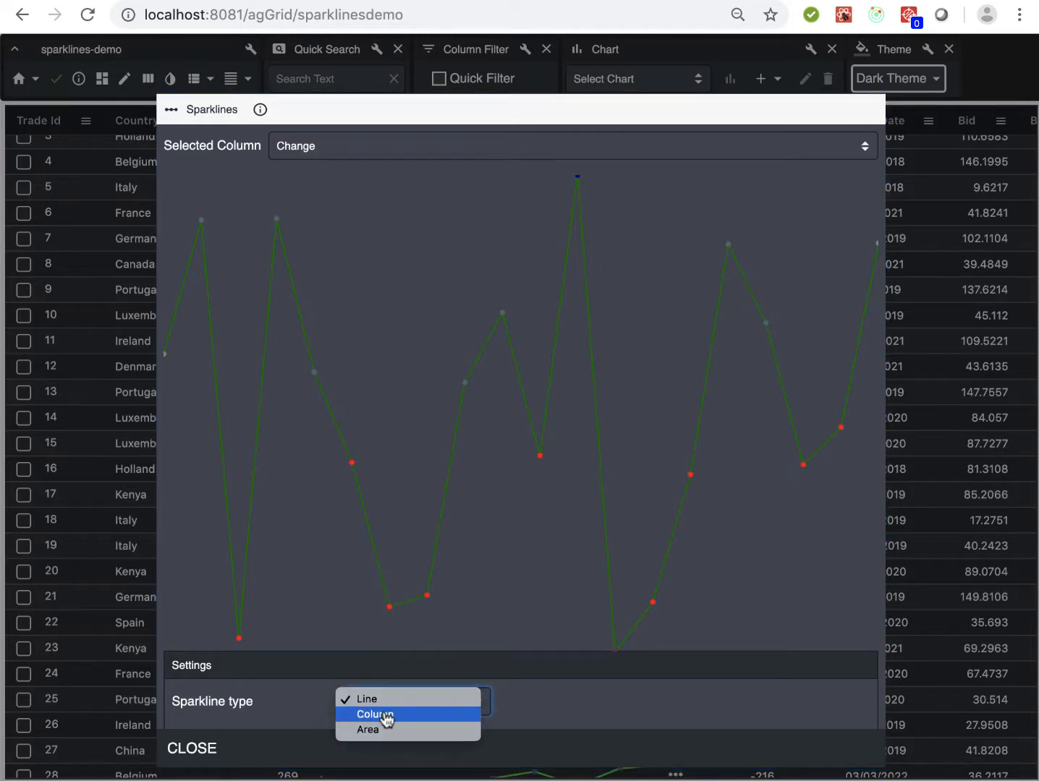
left_click(387, 717)
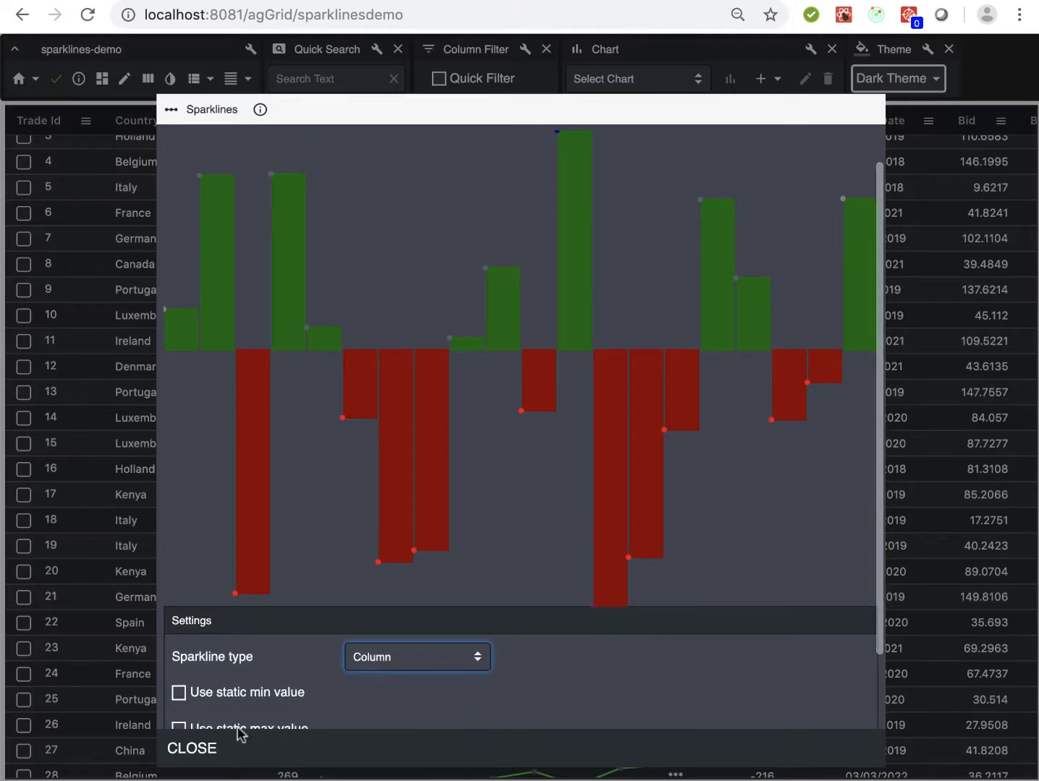
left_click(197, 751)
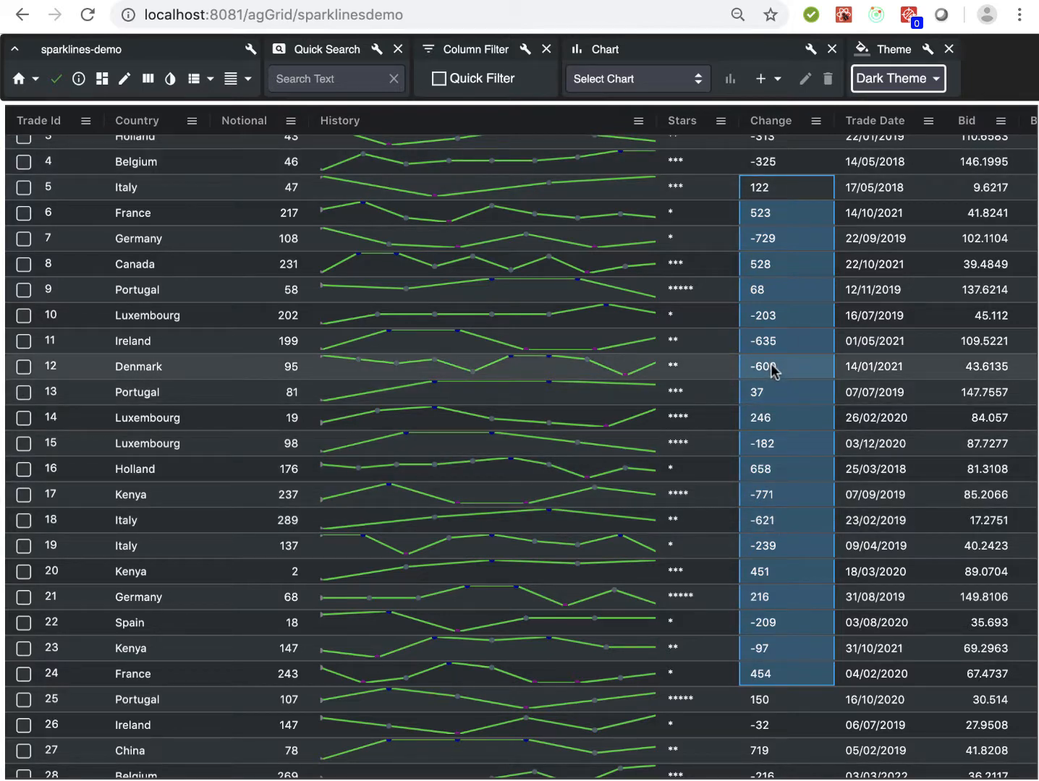
Select only the Change cell of trade 14 and switch the grid's theme to Light Theme
left_click(763, 416)
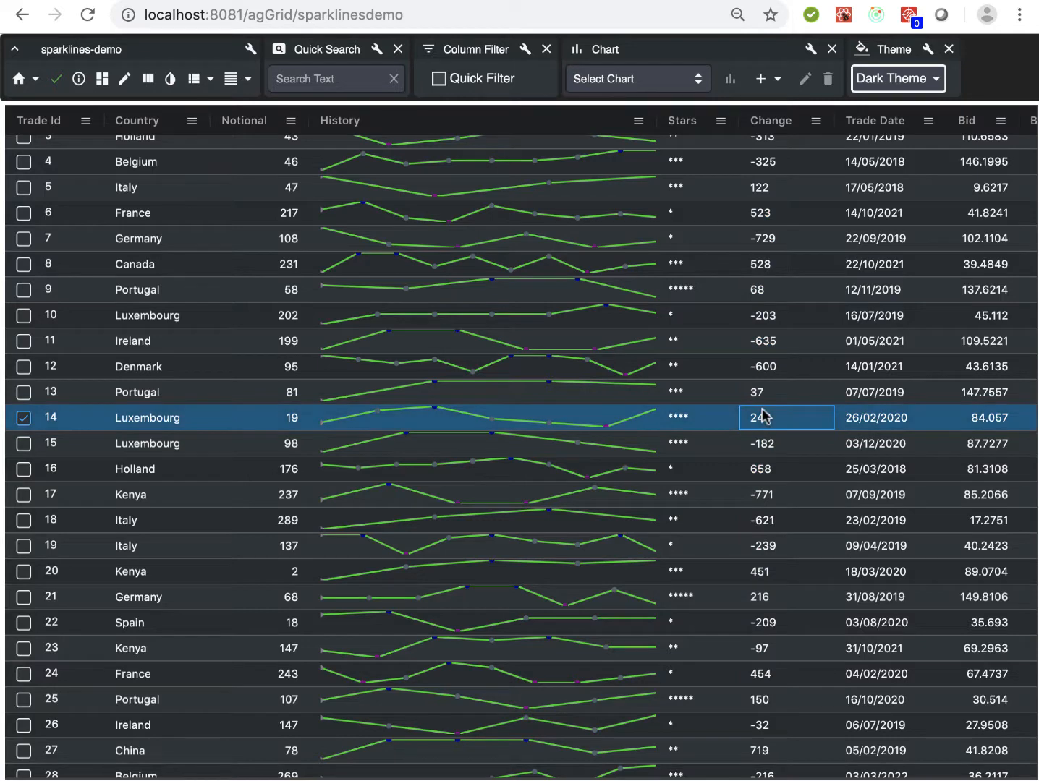
left_click(910, 81)
left_click(902, 120)
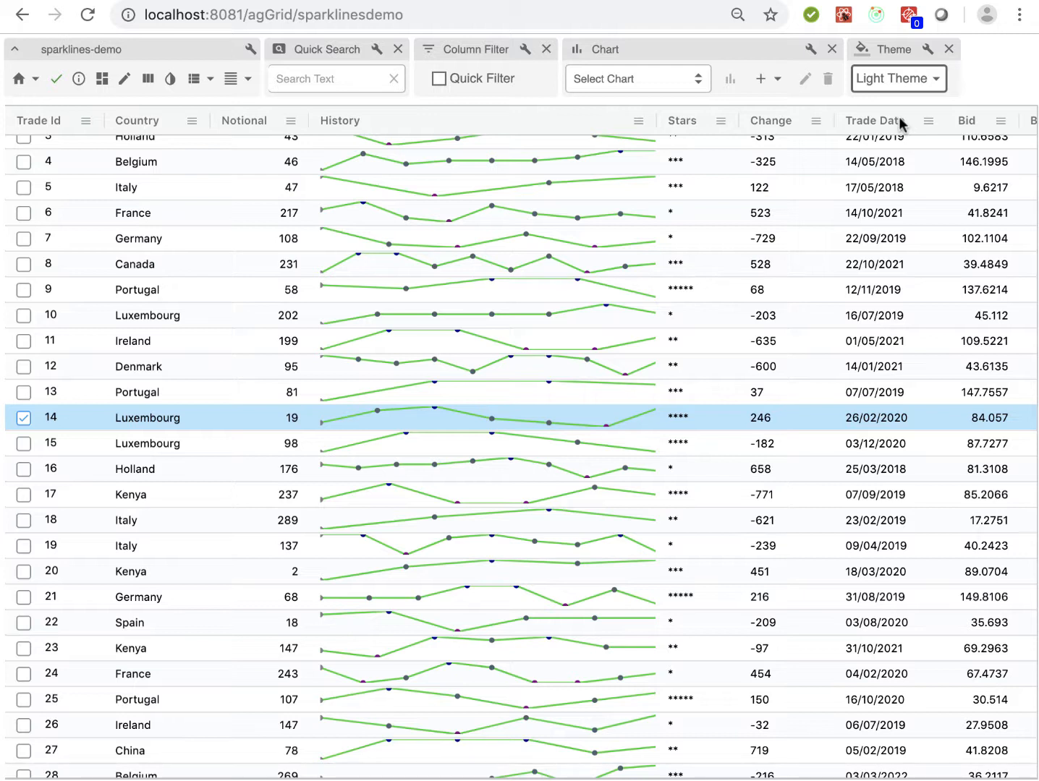
Start a new chart on the Change column using Filtered column values and proceed to building its query
left_click(768, 78)
left_click(758, 172)
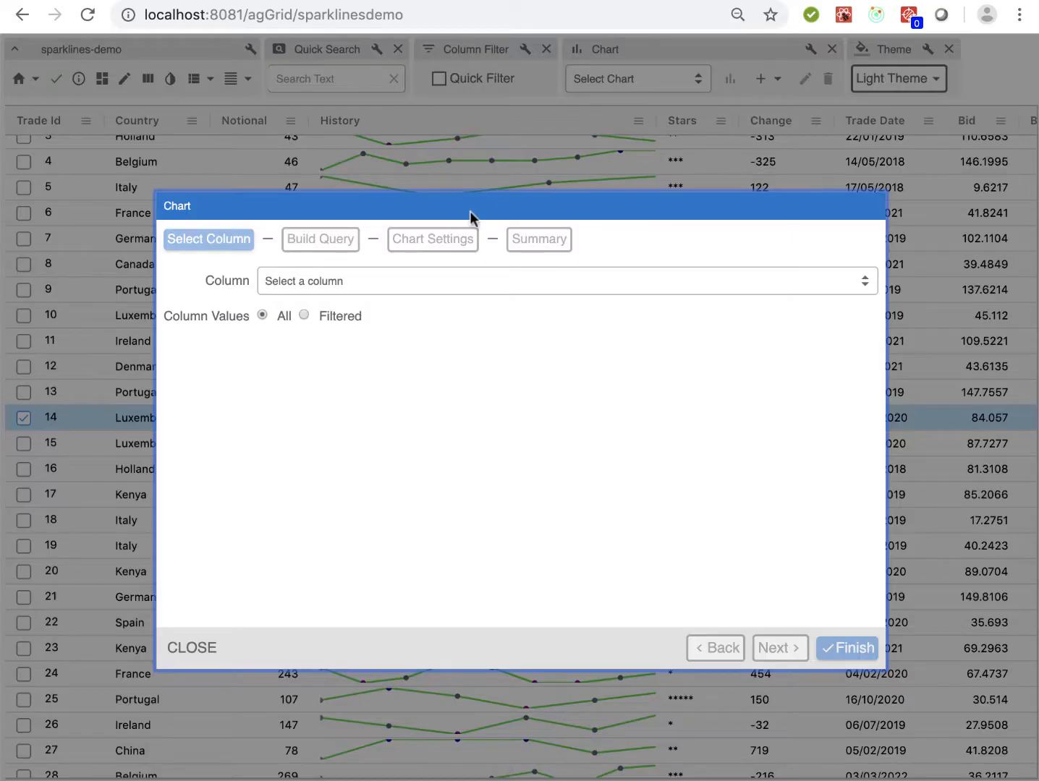
left_click(339, 289)
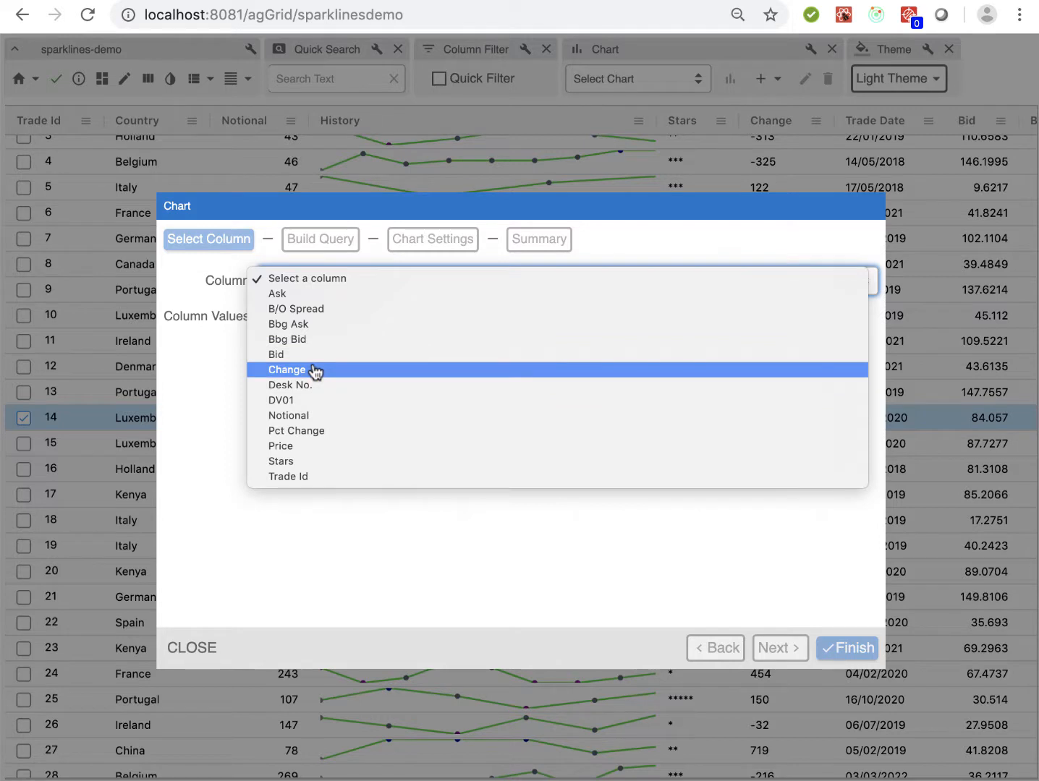
left_click(317, 370)
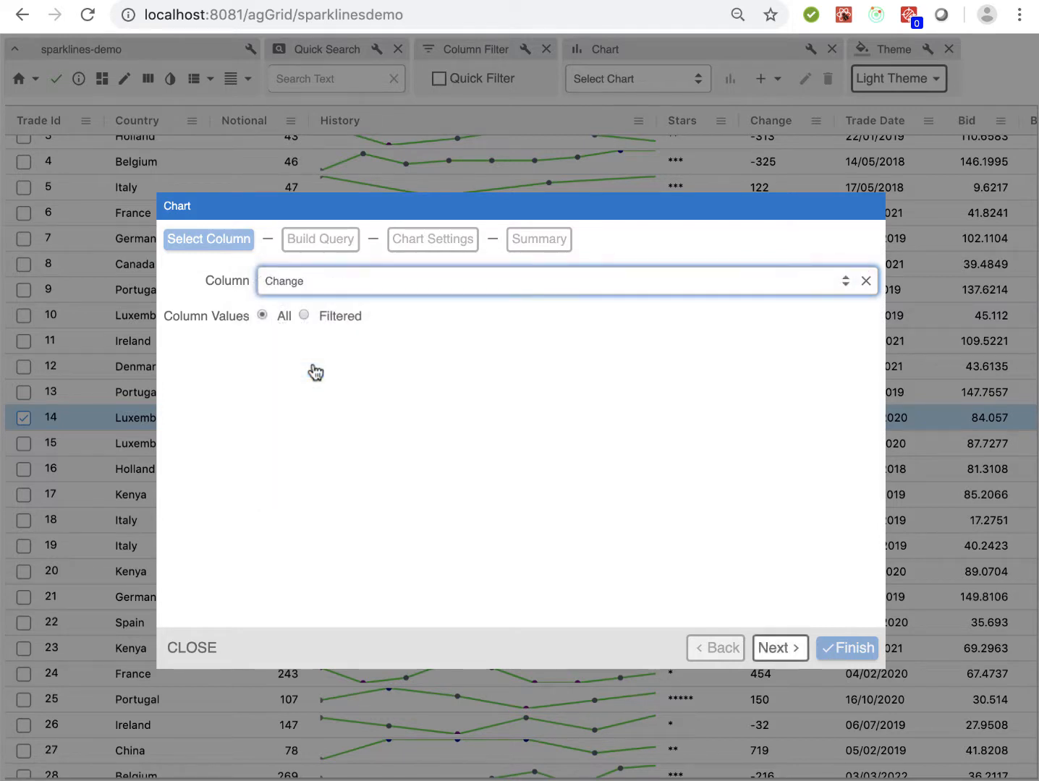
left_click(304, 315)
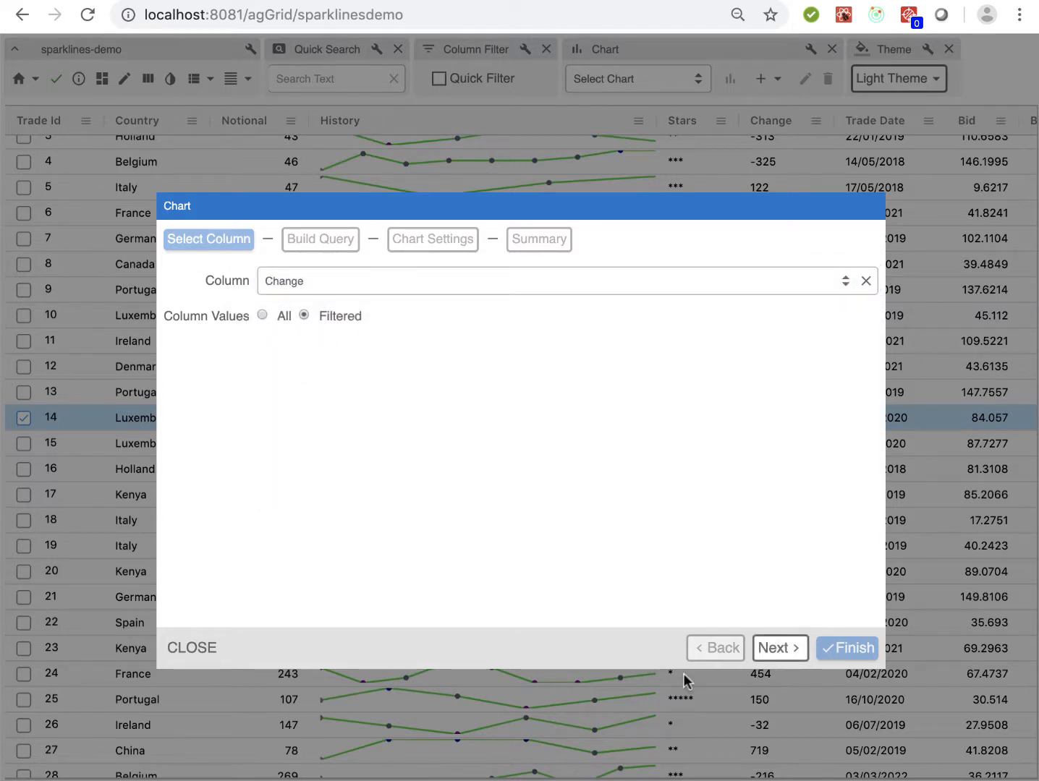
left_click(780, 648)
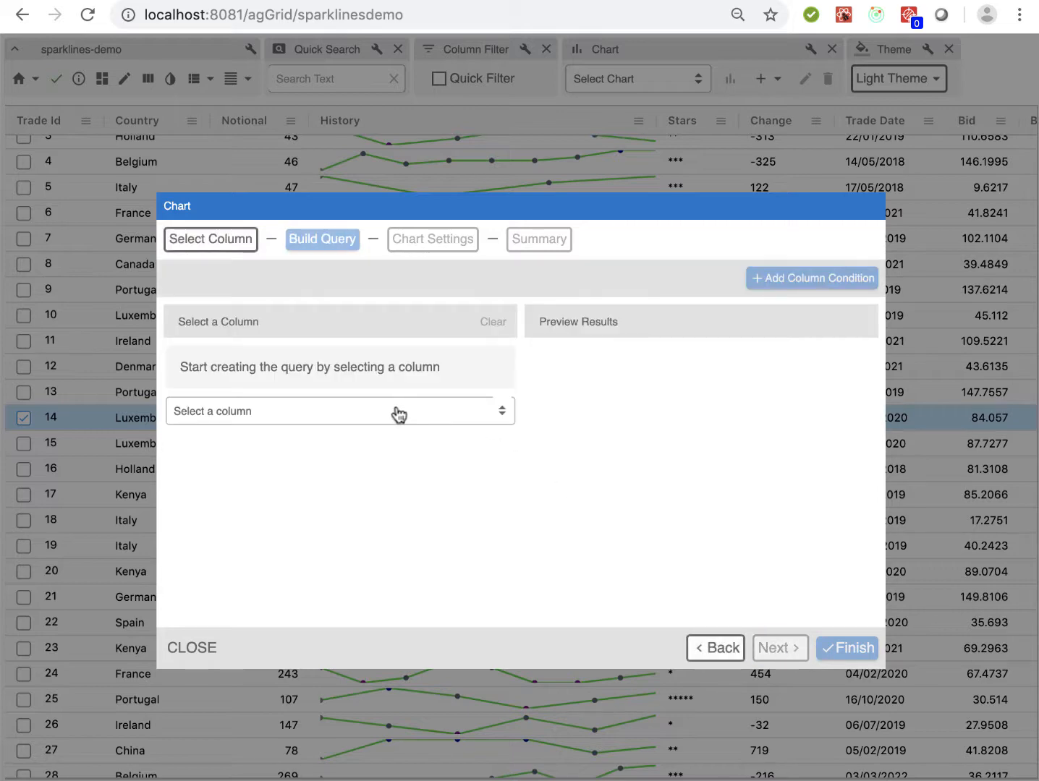
Add a Trade Date range condition to the chart's query with the Between operator, from 26/08/2019 to 08/09/2019
left_click(399, 415)
left_click(234, 776)
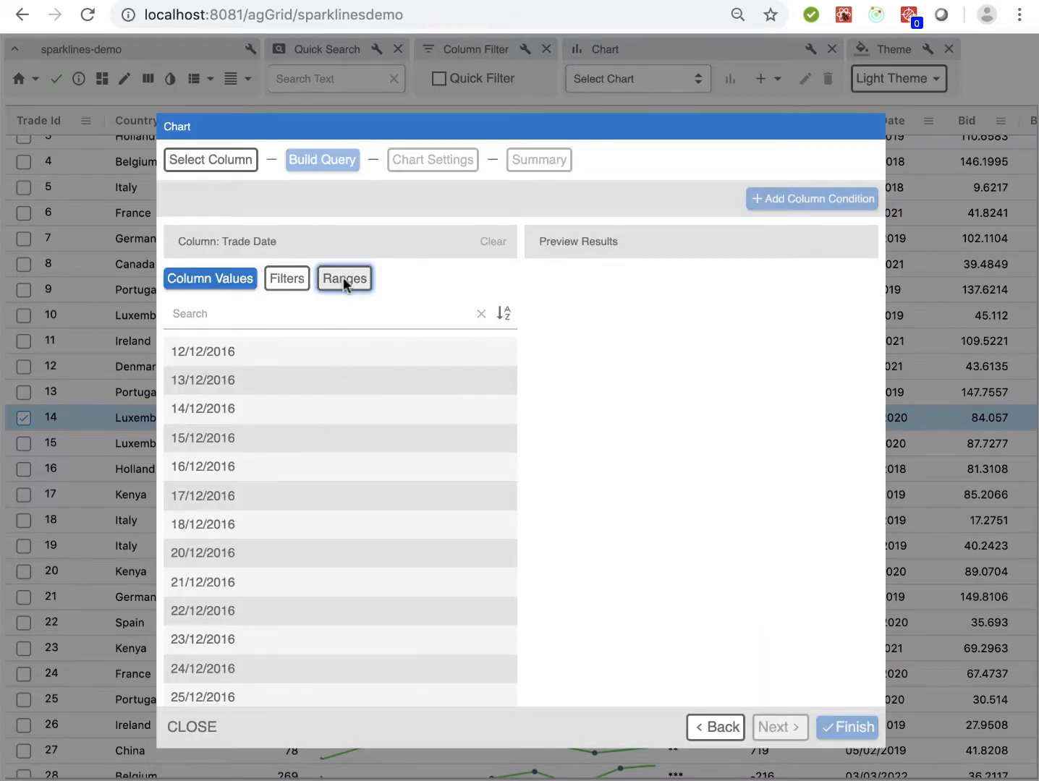
left_click(344, 281)
left_click(233, 403)
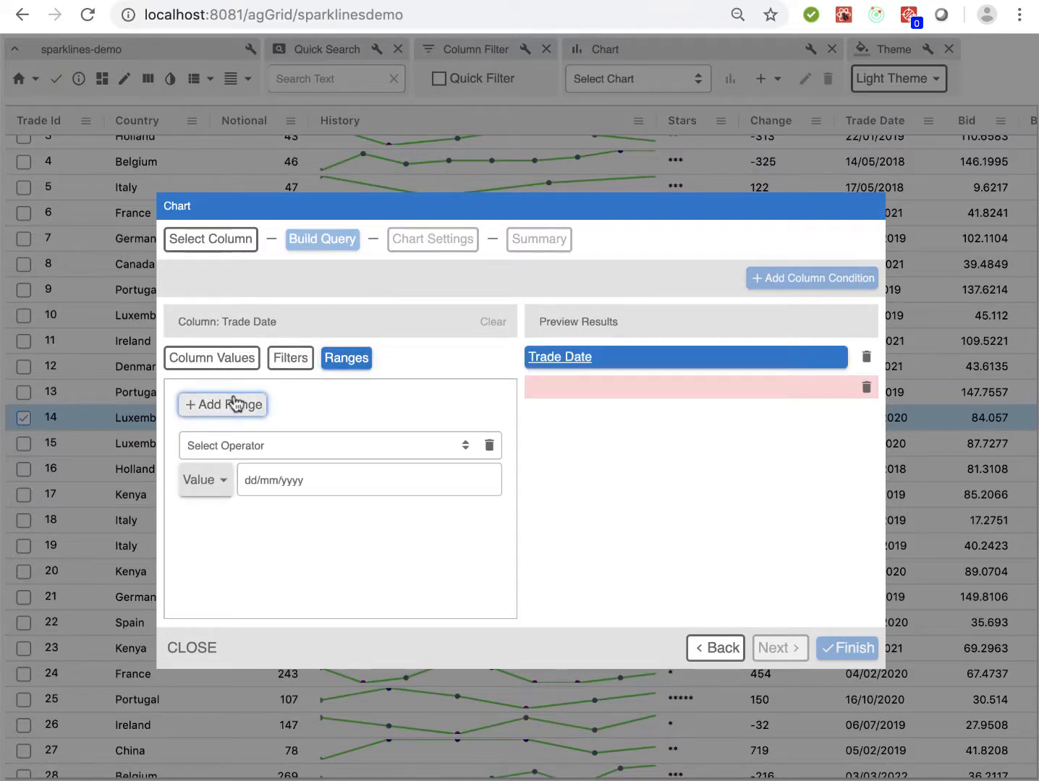
left_click(245, 445)
left_click(240, 553)
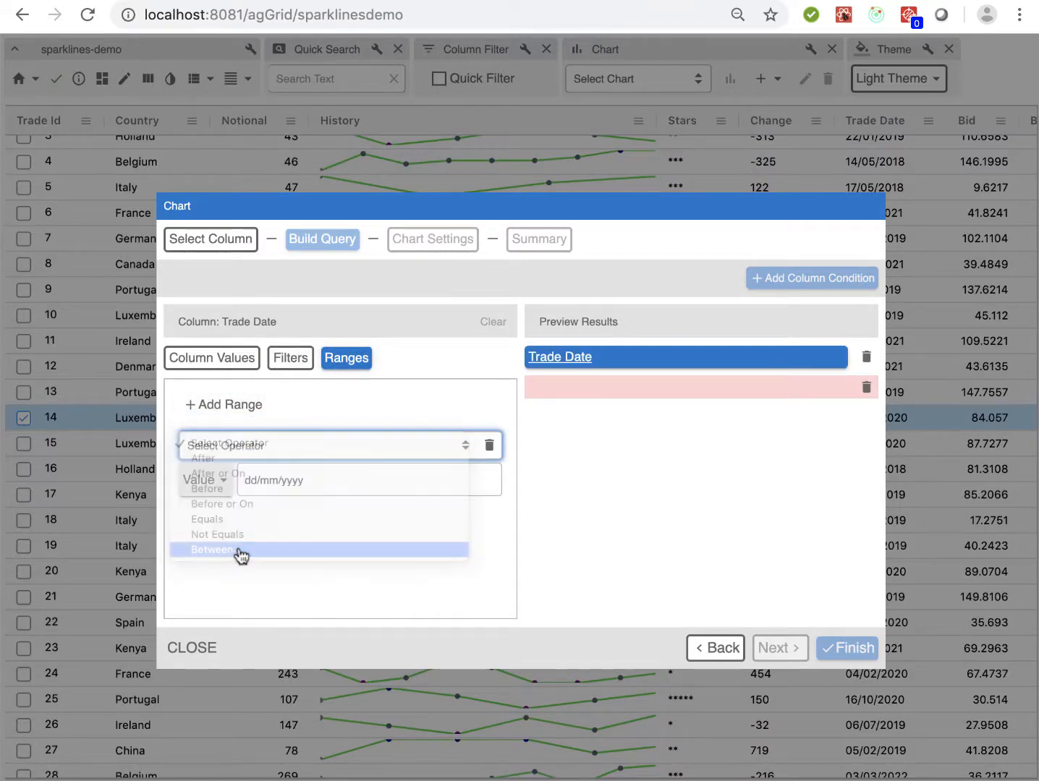
left_click(486, 480)
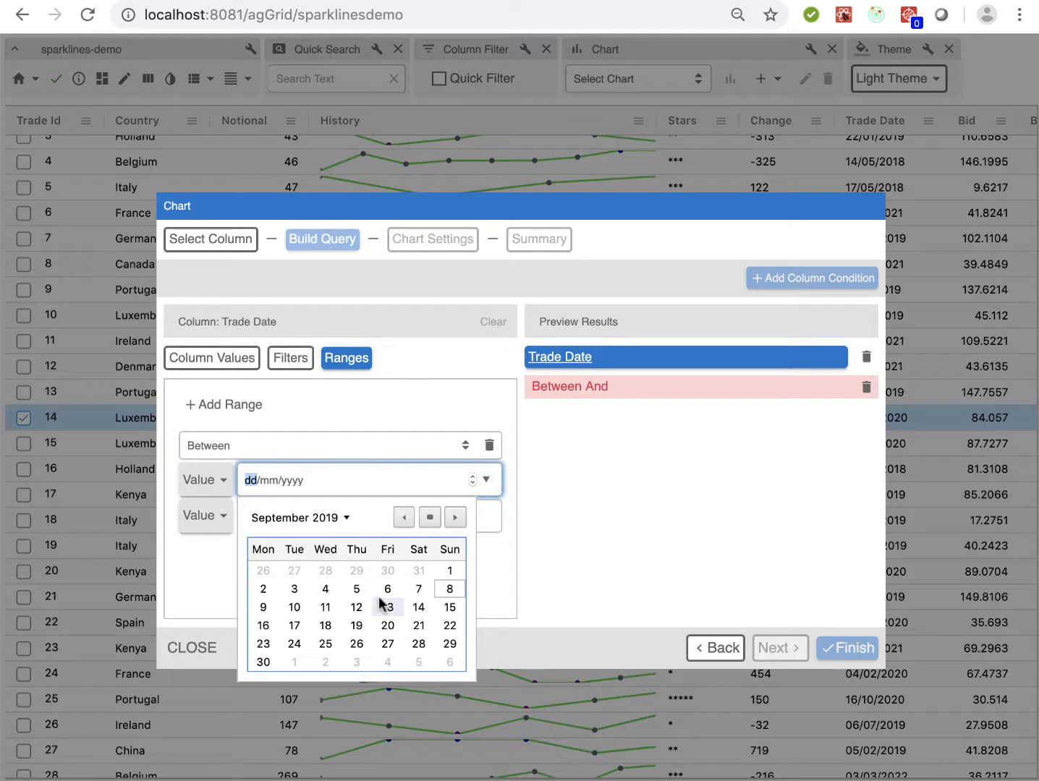
left_click(266, 571)
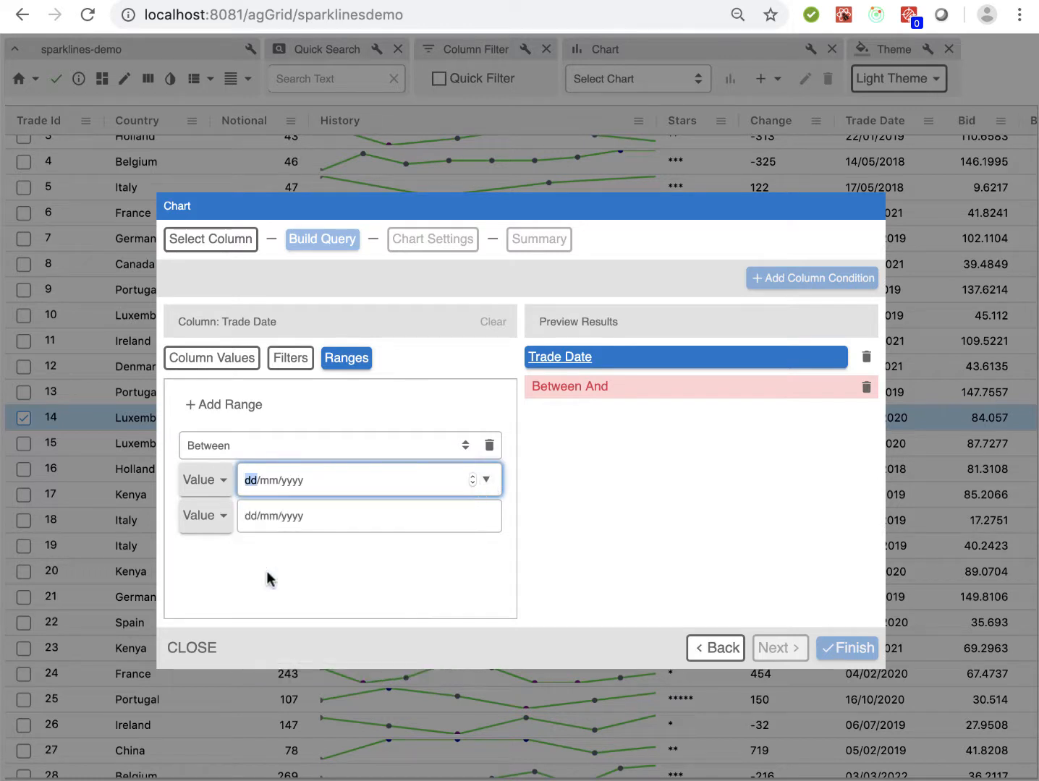
left_click(487, 516)
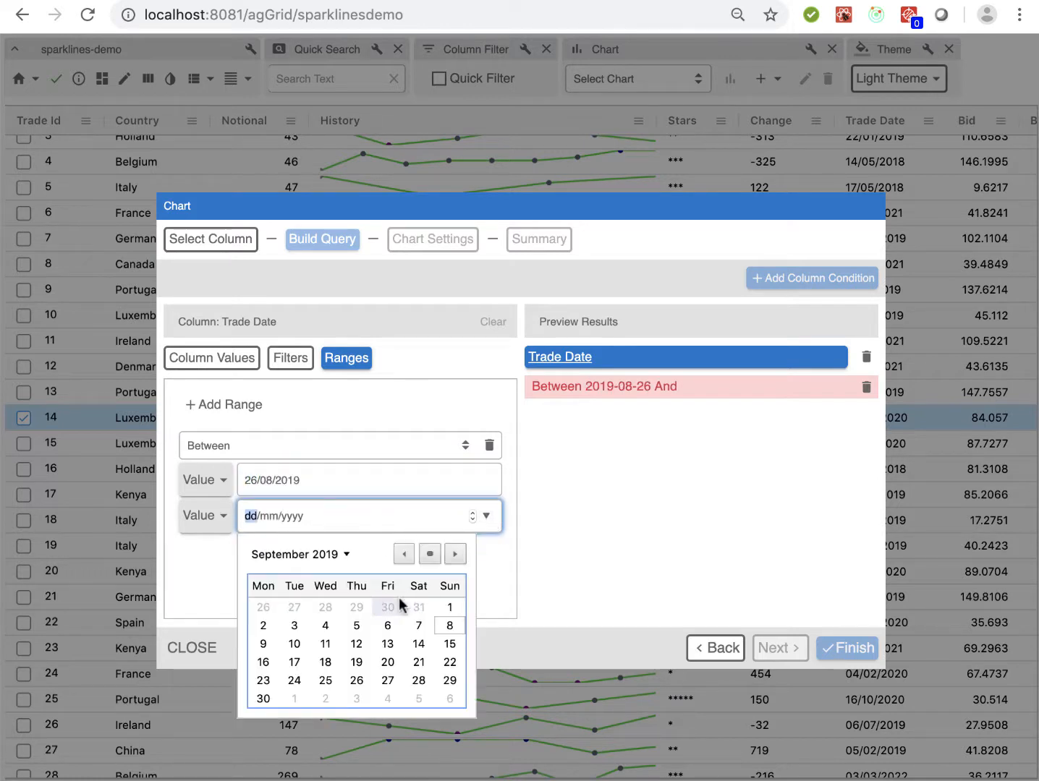
left_click(450, 628)
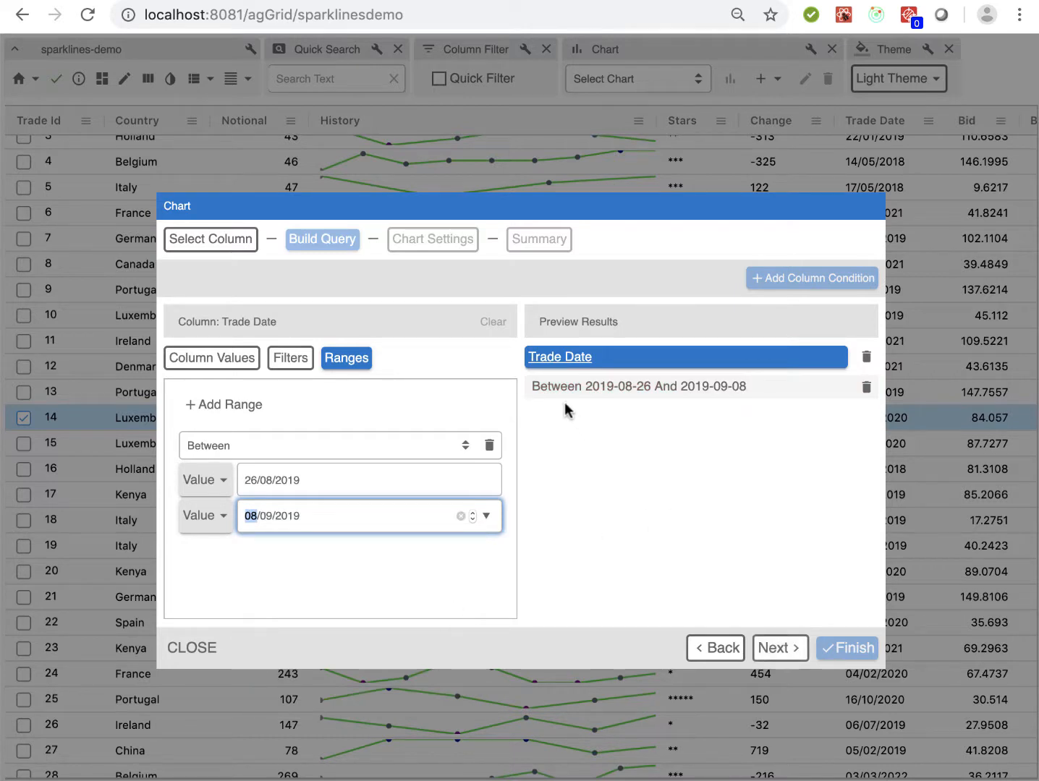
Name the chart "Demo Sparkline", describe it as "For Last Fortnight Trades", keep visible rows only, and finish creating it
left_click(771, 649)
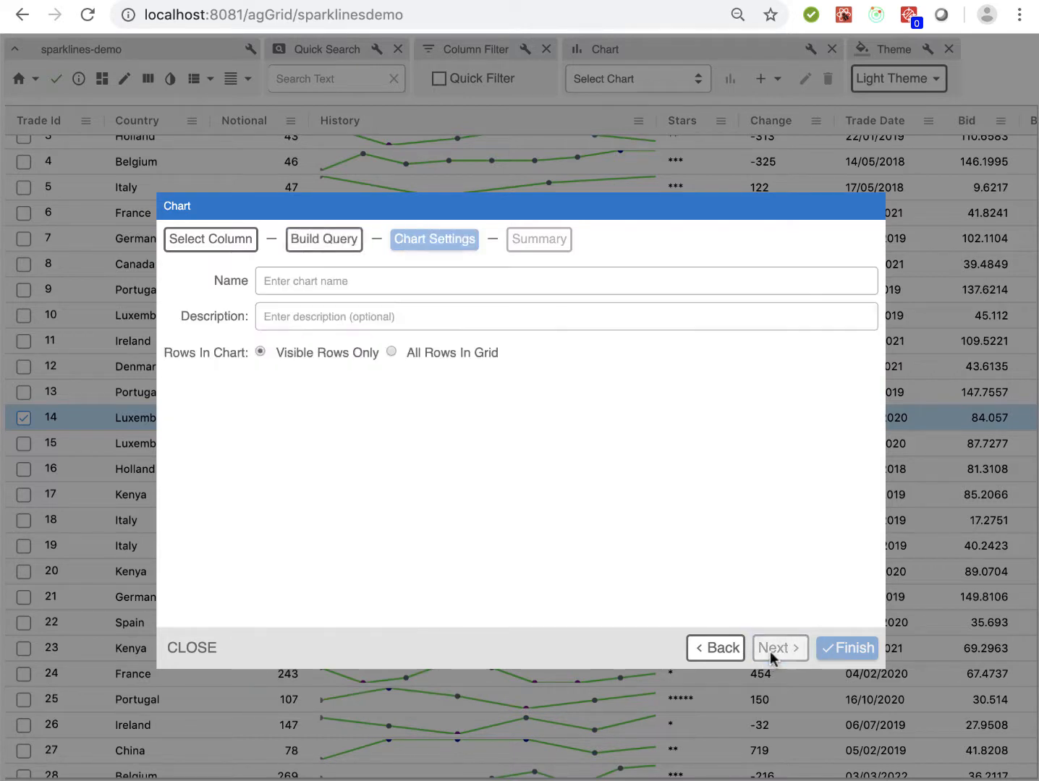
left_click(477, 277)
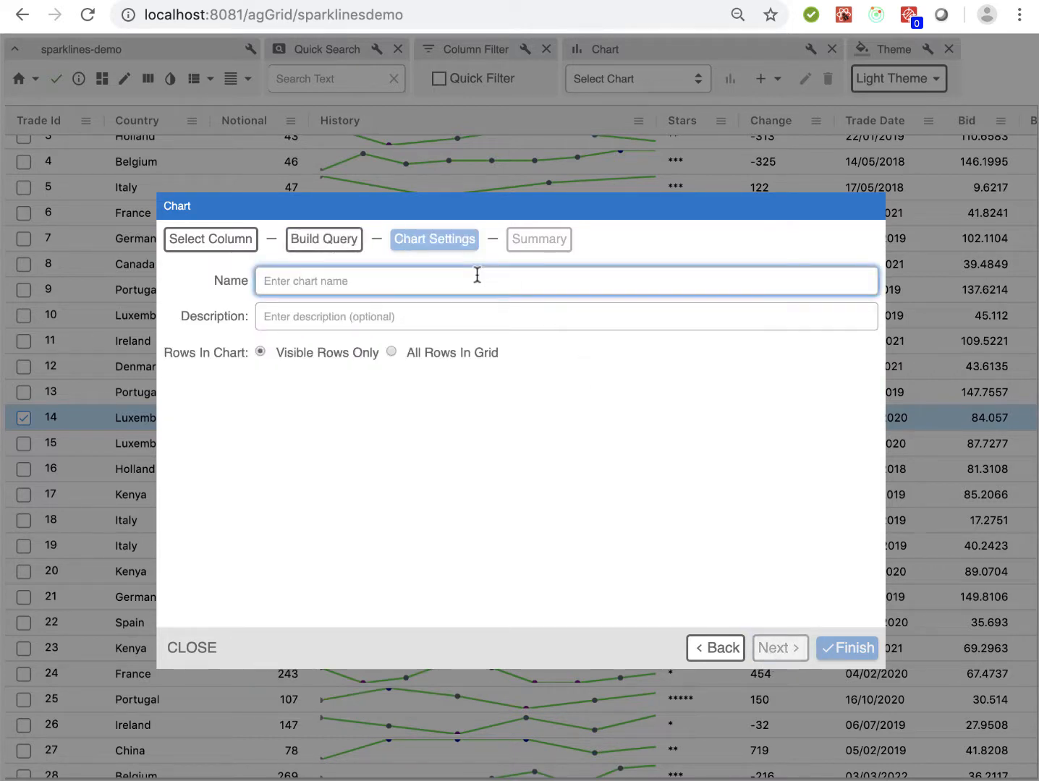
type("Demo Sparkline")
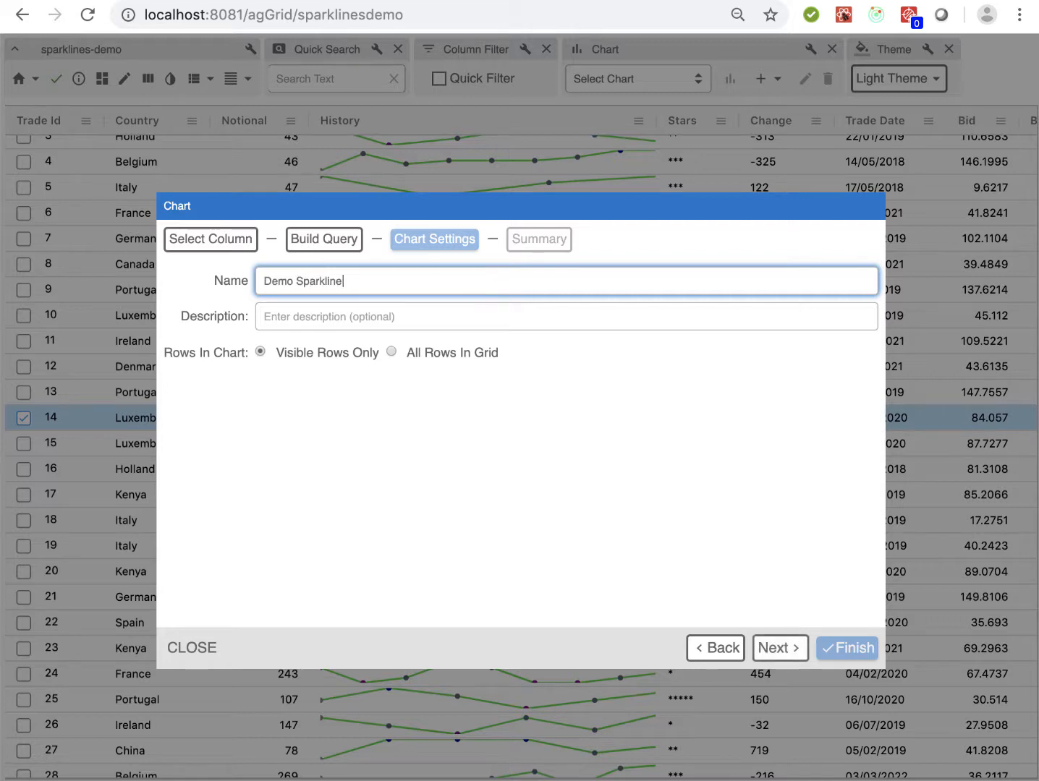
key("Tab")
type("F")
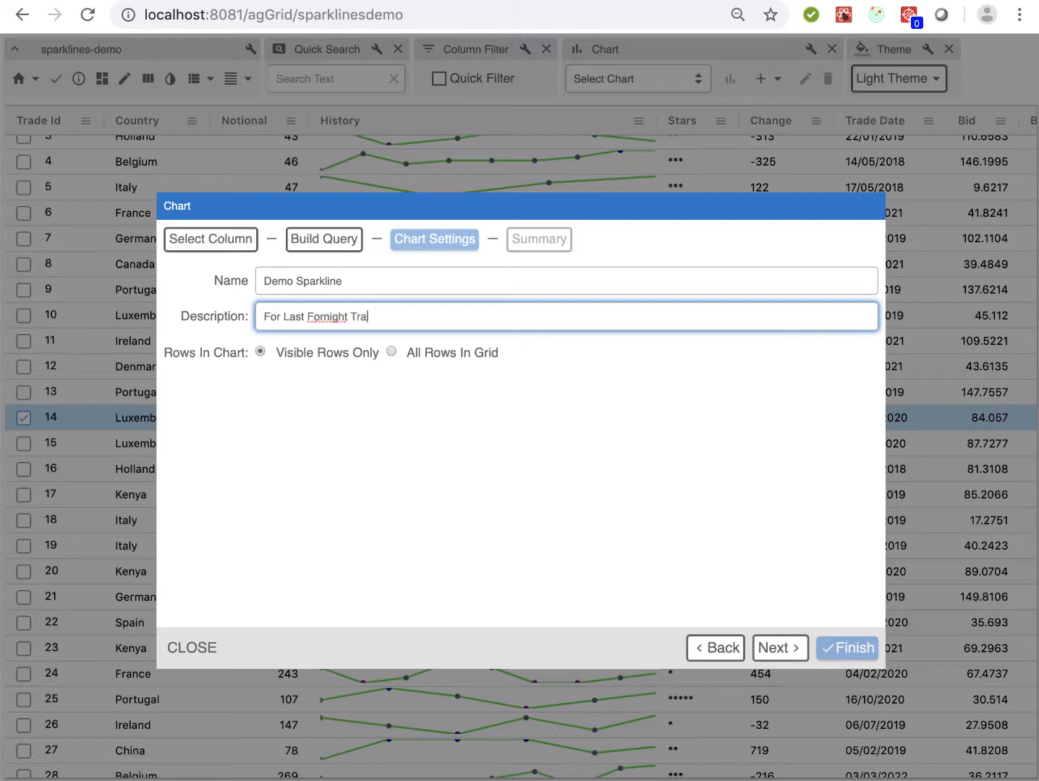
key("BackSpace")
key("BackSpace")
key("BackSpace")
key("BackSpace")
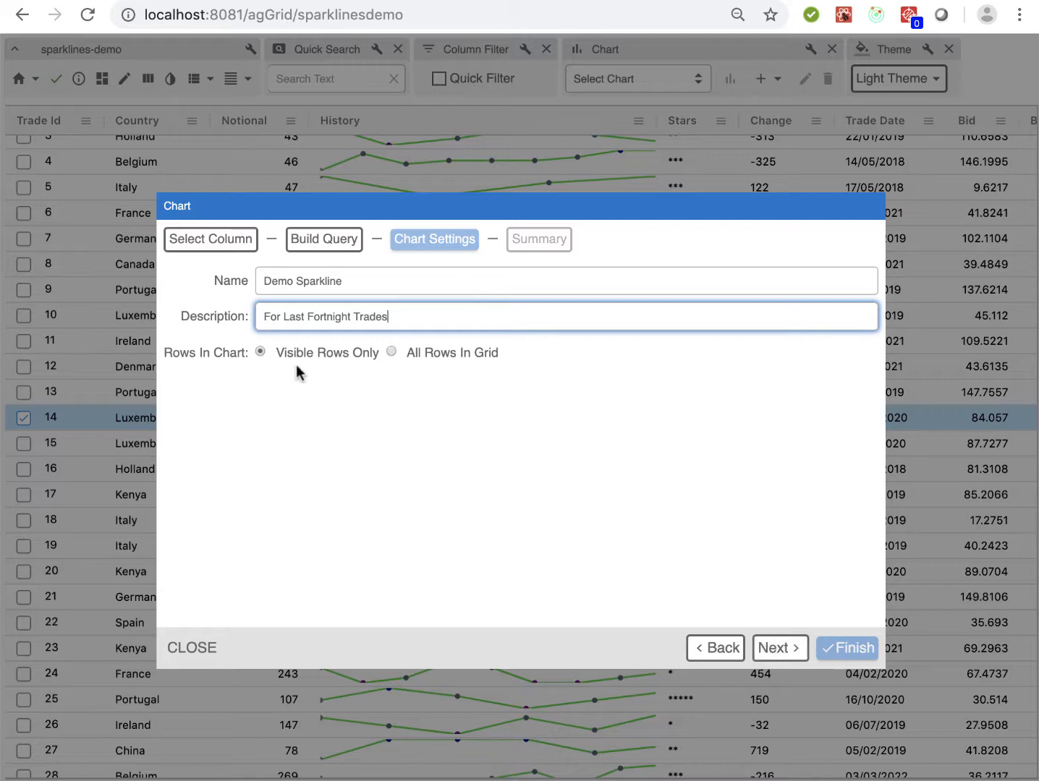
left_click(783, 650)
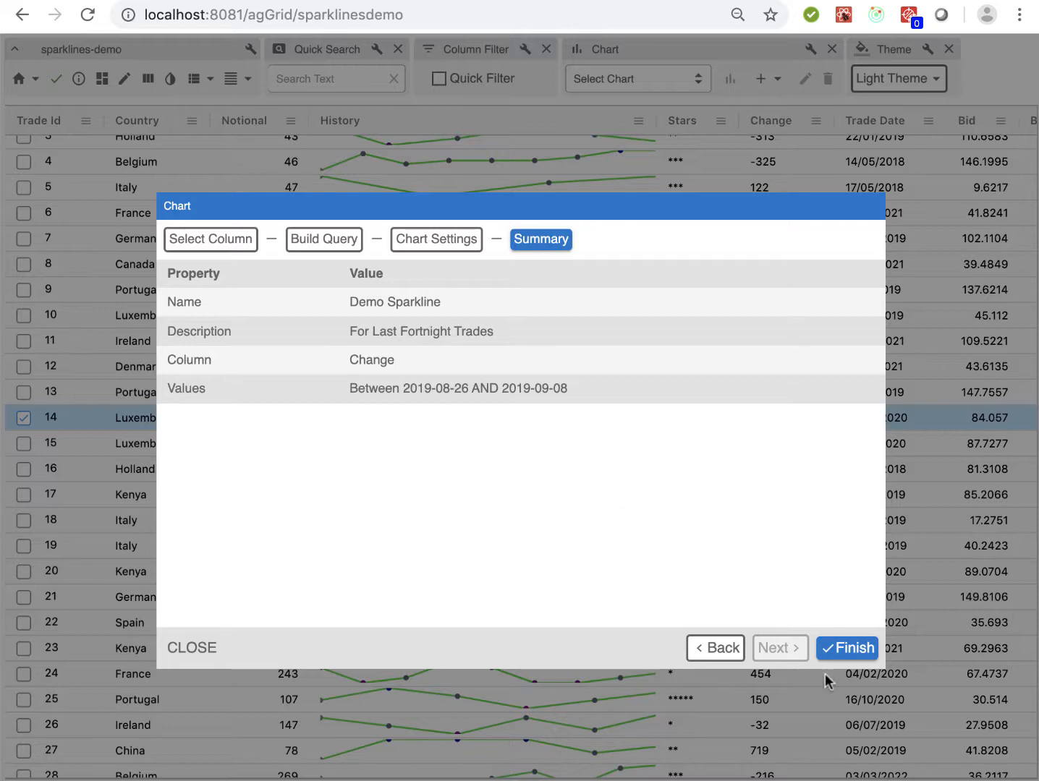
left_click(843, 648)
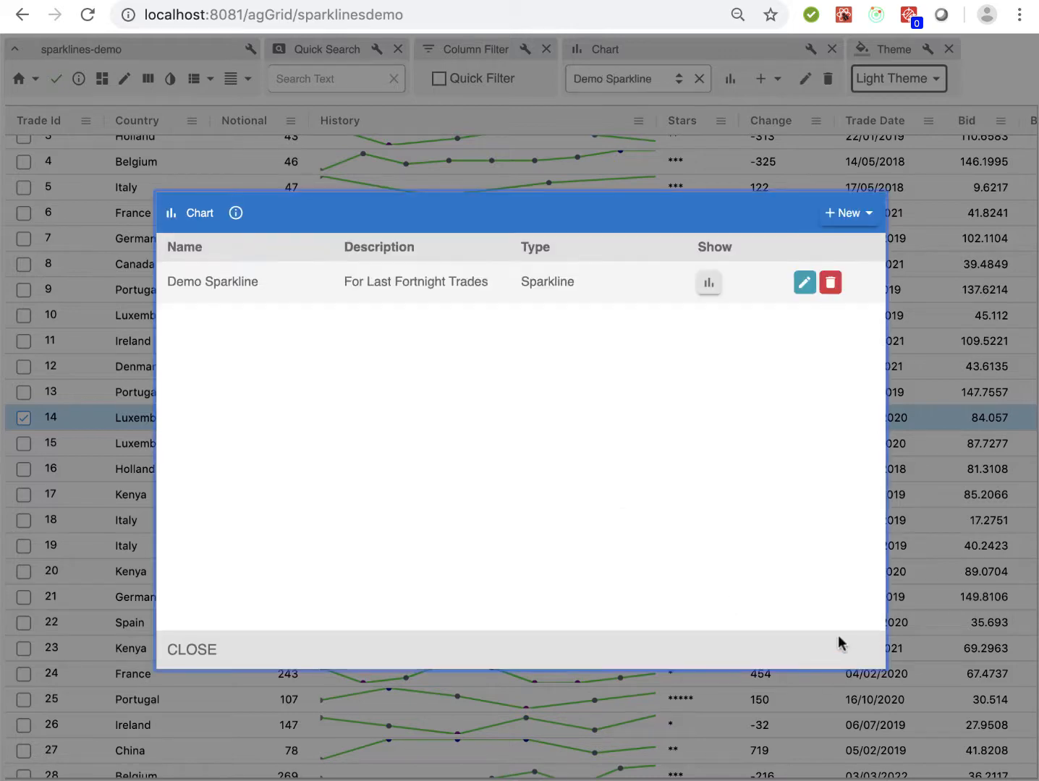
Show the Demo Sparkline chart above the grid and set its sparkline type to Column
left_click(709, 283)
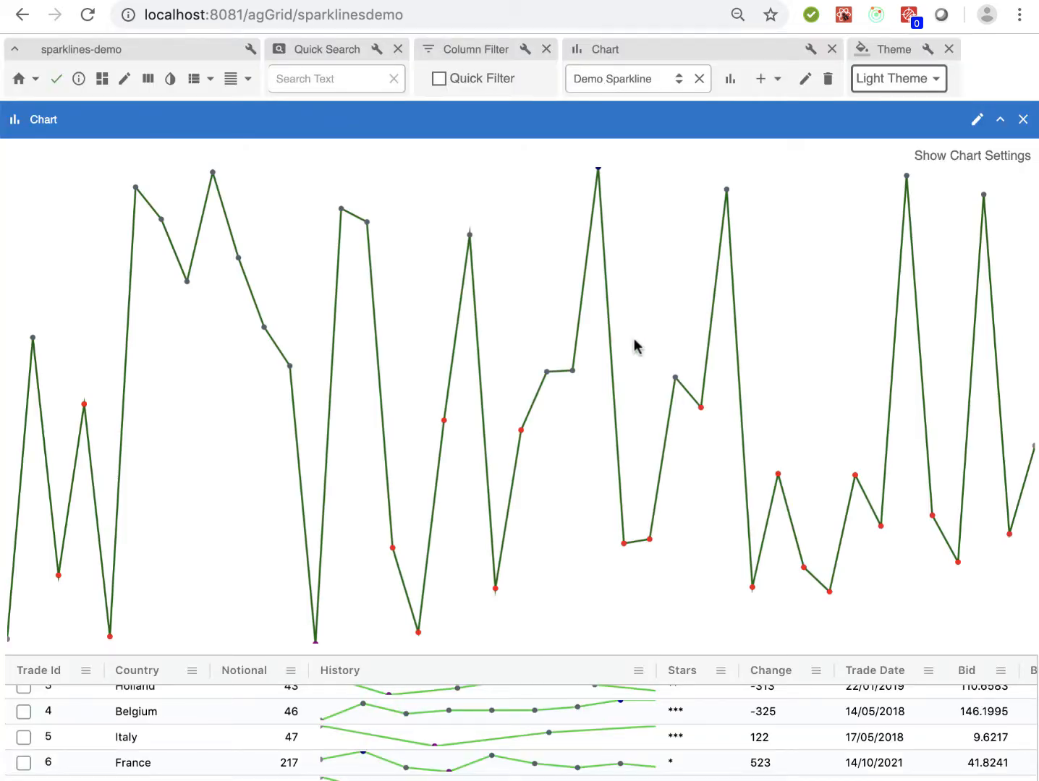
left_click(964, 167)
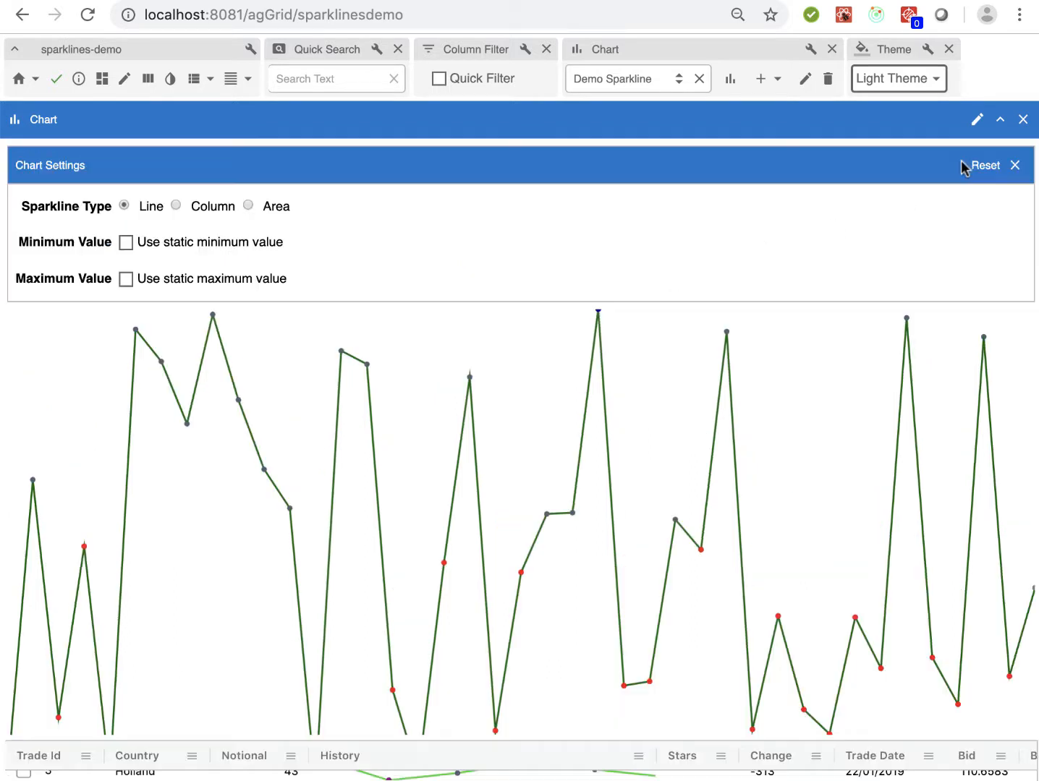
left_click(175, 206)
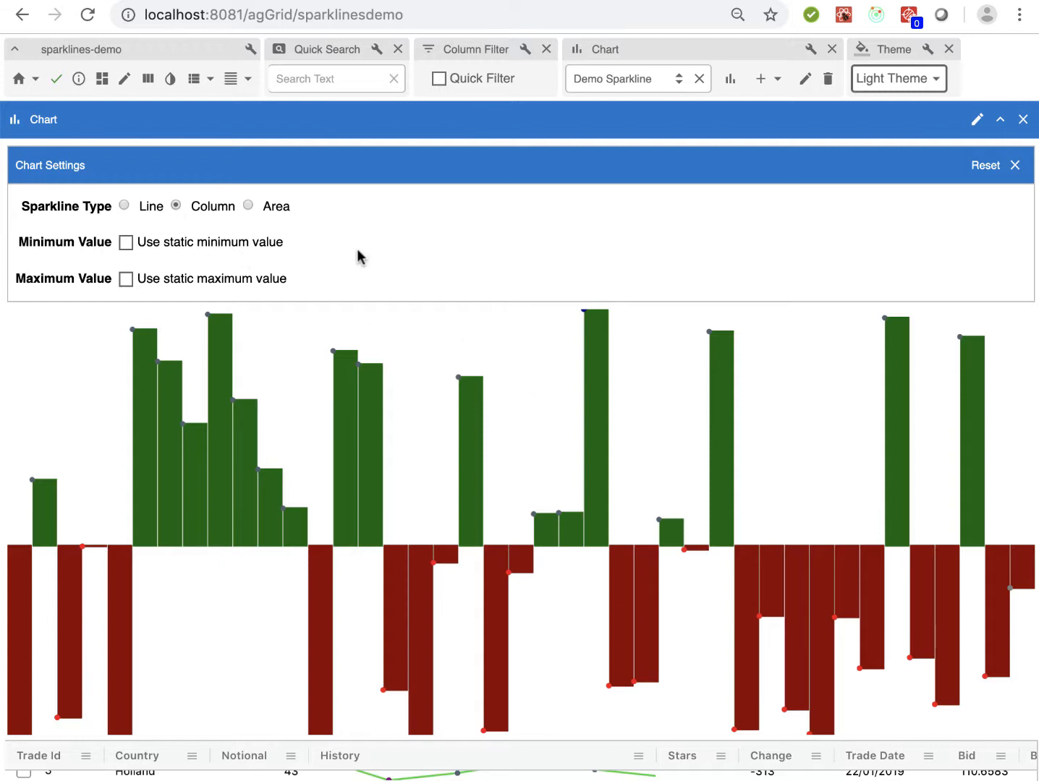
Turn on Quick Filter for the grid and filter the Stars column by 3
scroll(730, 669, "down", 2)
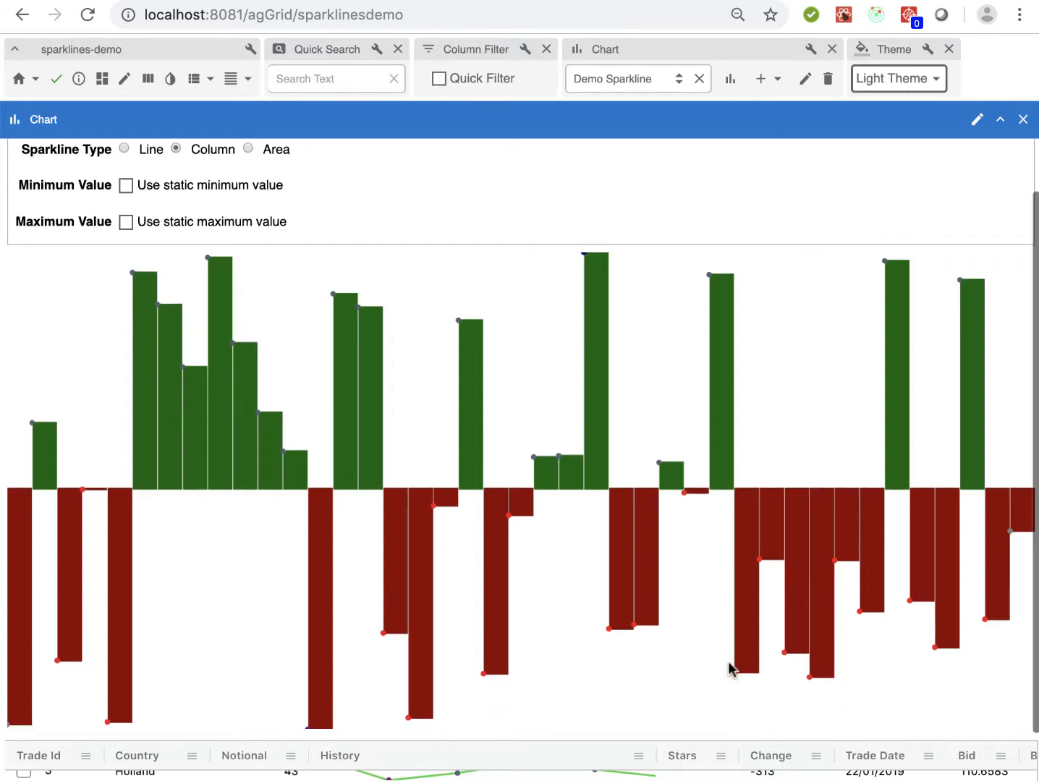
scroll(686, 745, "down", 5)
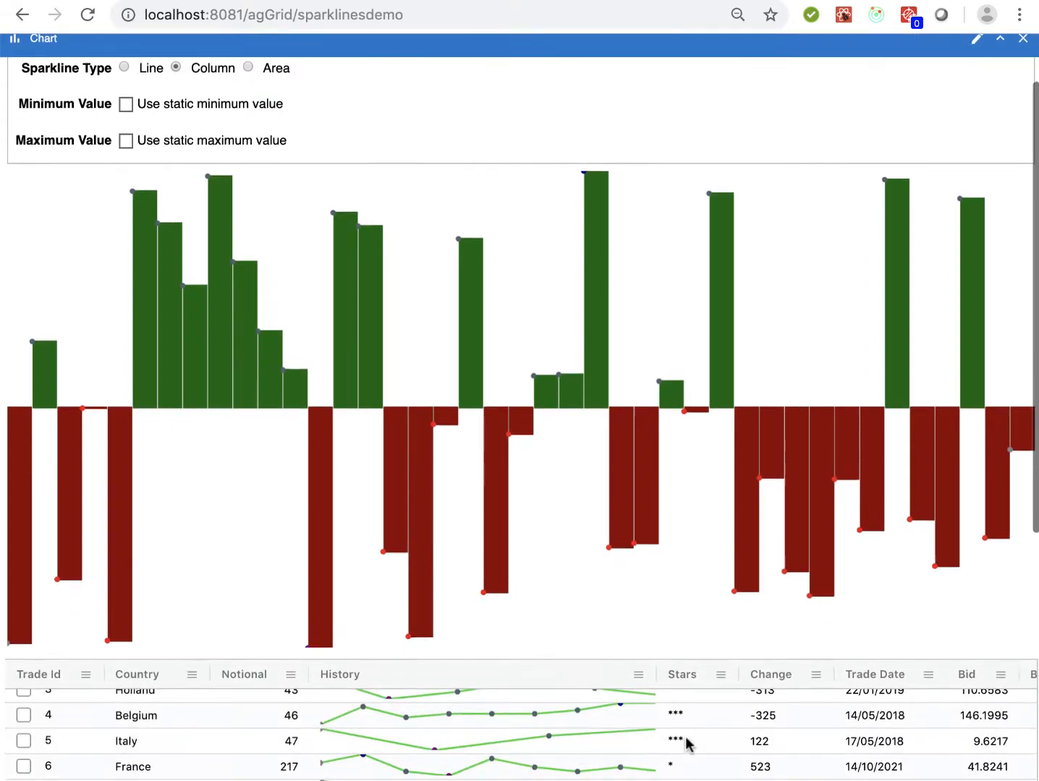
scroll(686, 746, "up", 4)
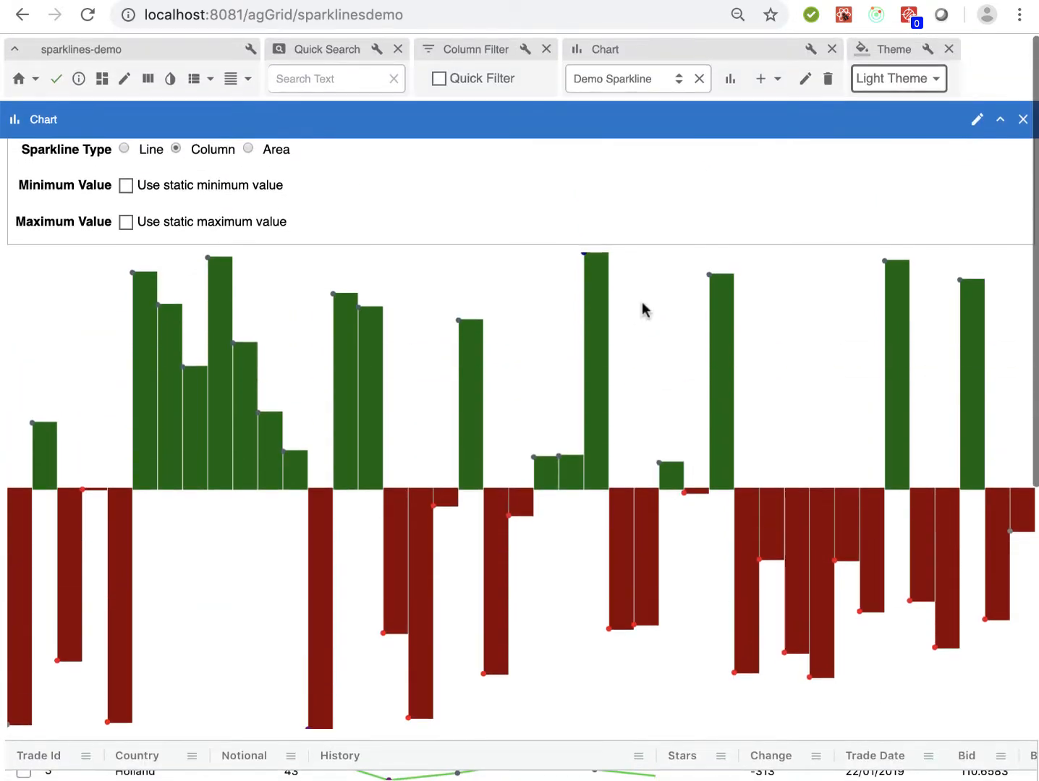
left_click(440, 80)
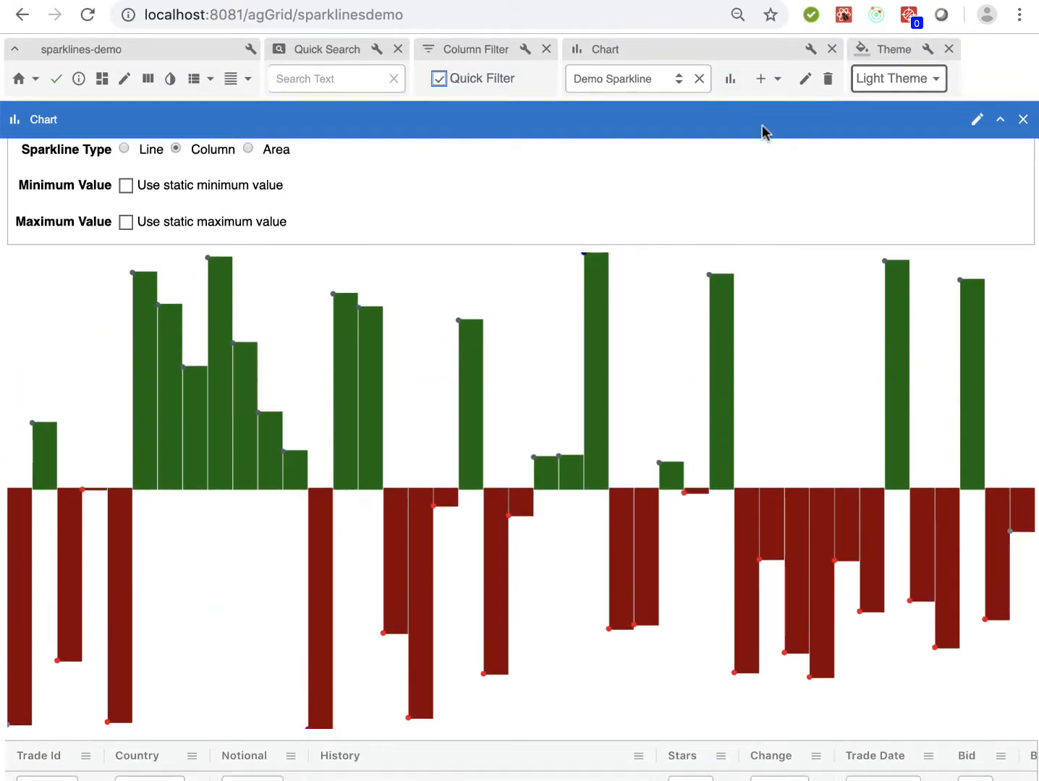
scroll(762, 92, "down", 7)
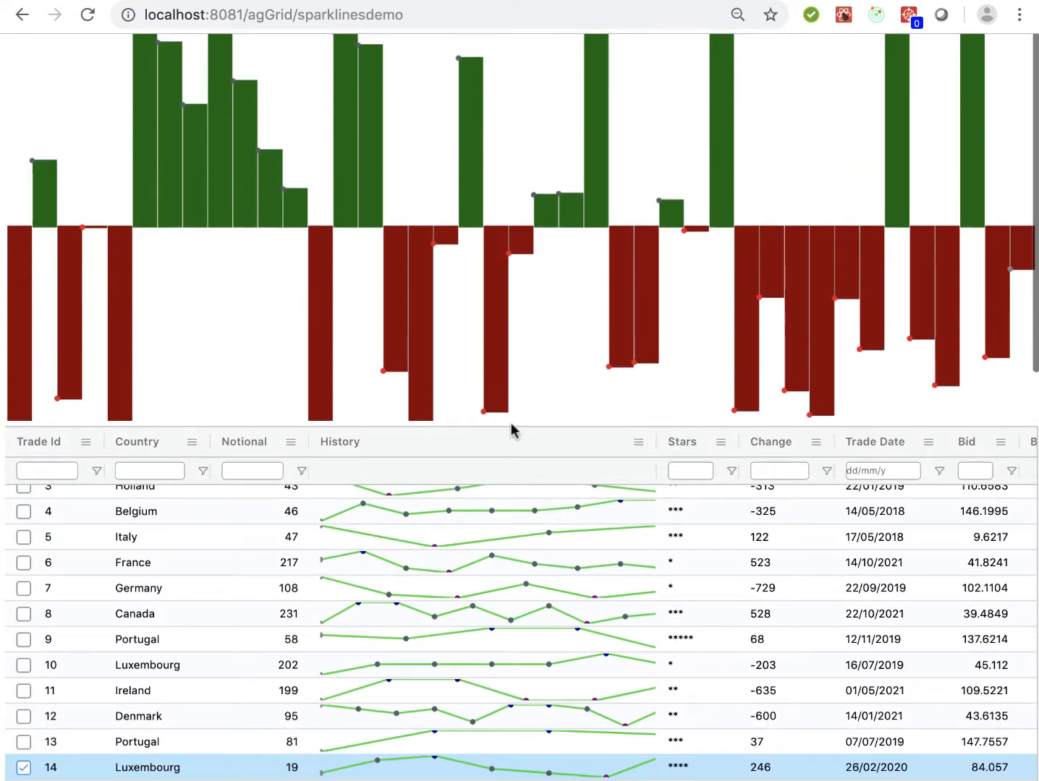
scroll(429, 659, "up", 2)
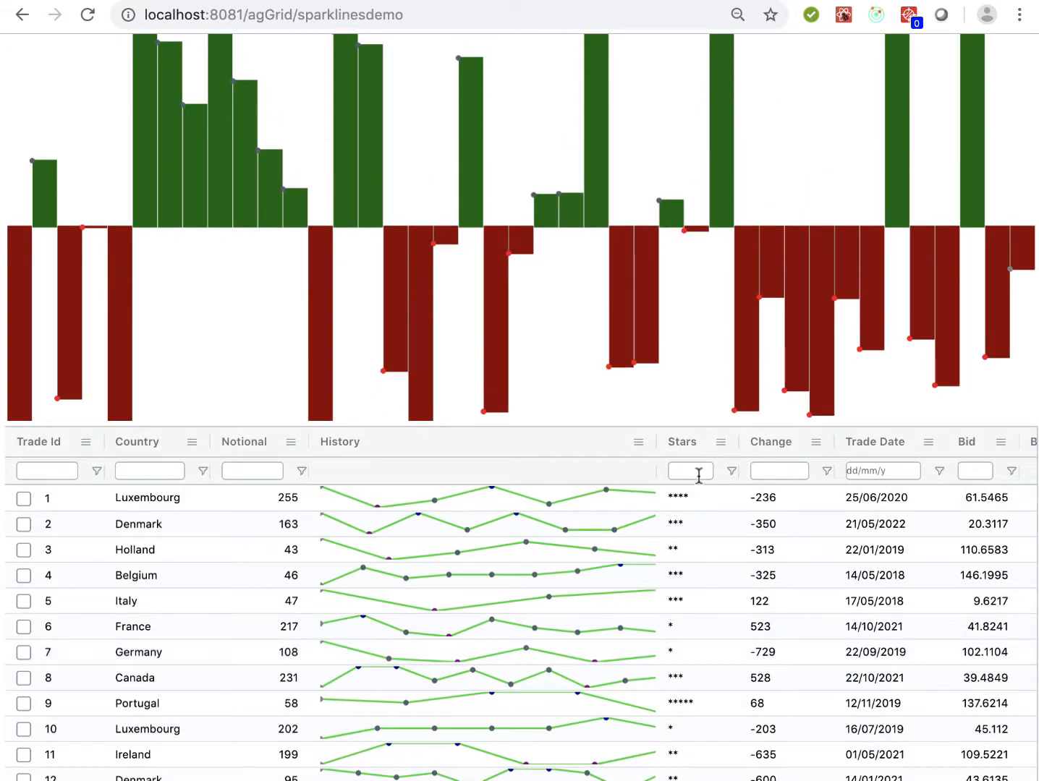
left_click(699, 475)
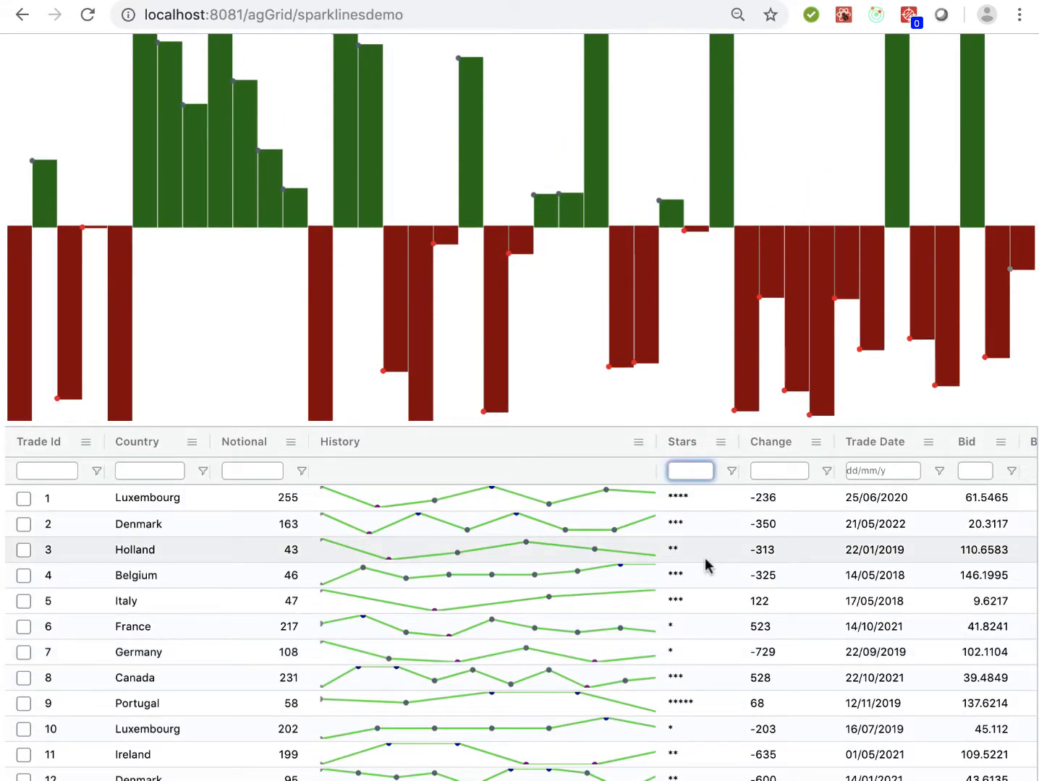
type("3")
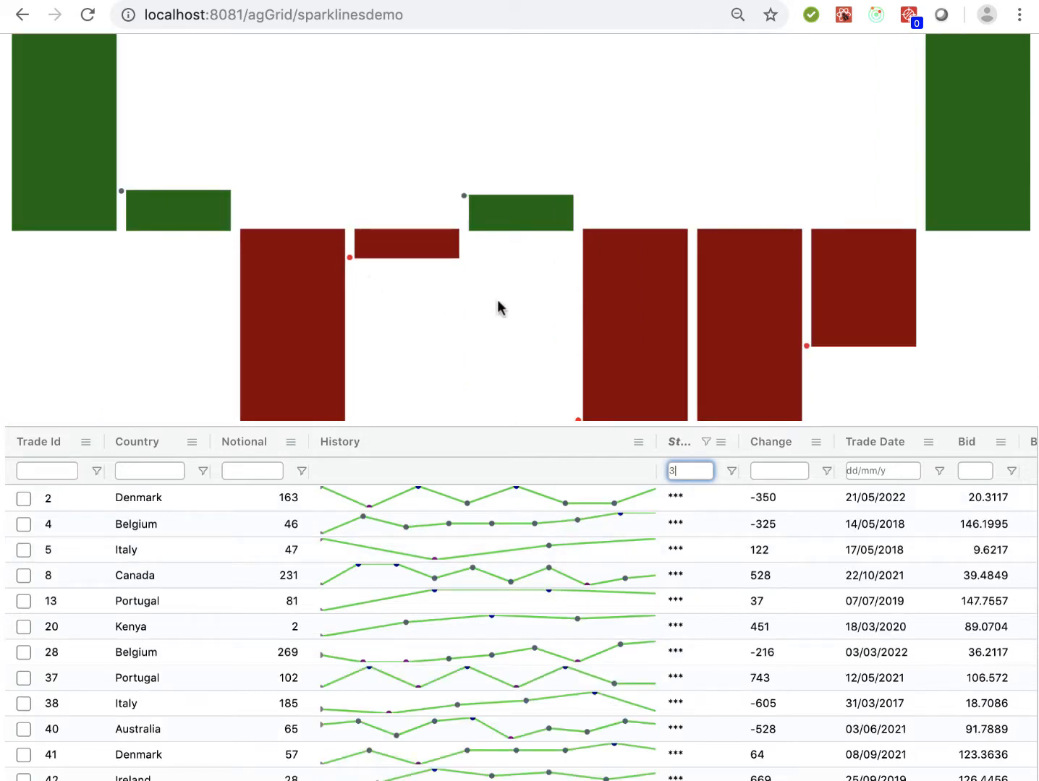
Close the Demo Sparkline chart shown above the grid
scroll(531, 297, "up", 1)
scroll(507, 434, "up", 8)
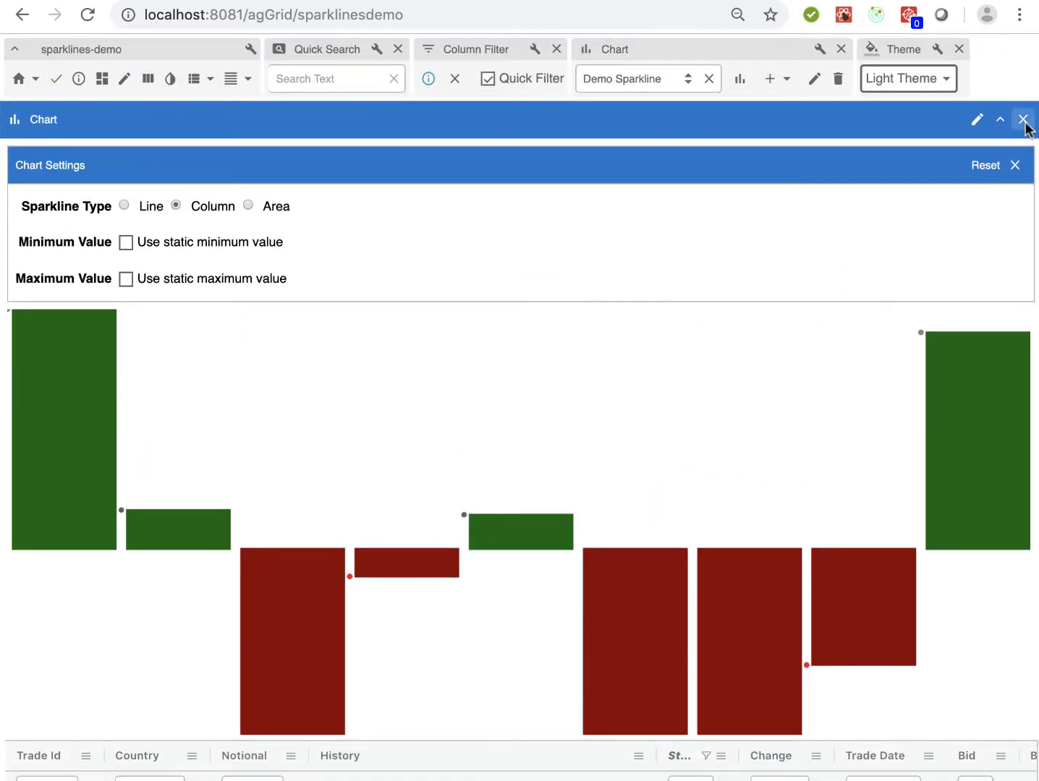
left_click(1023, 119)
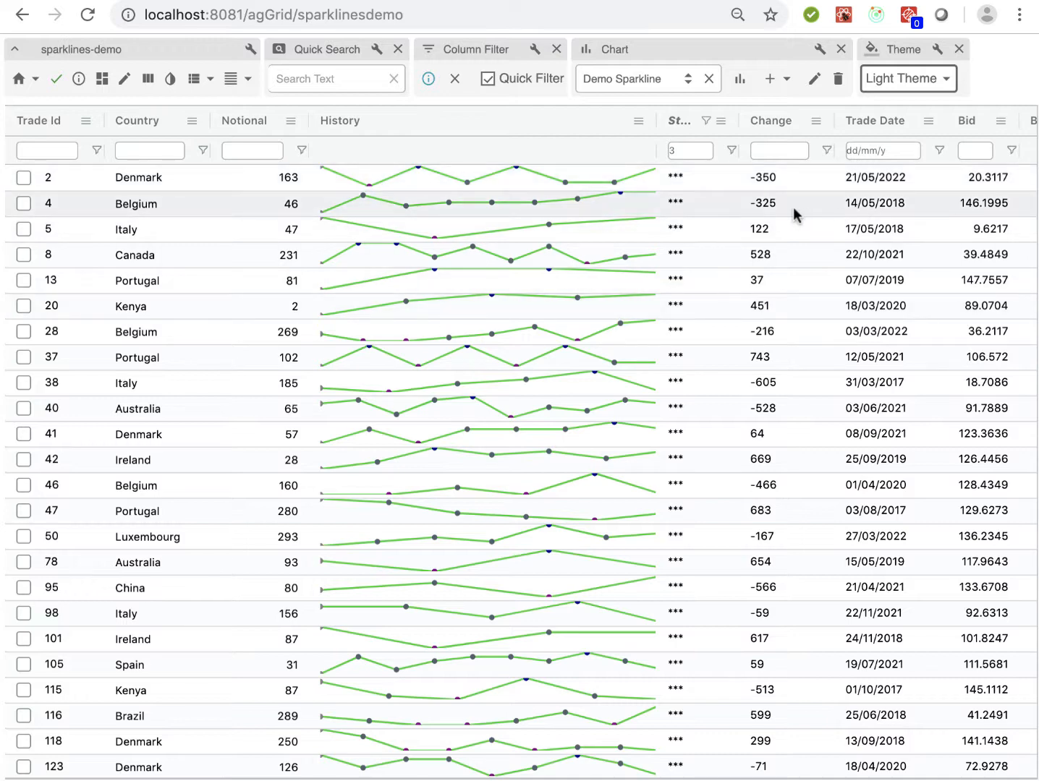
View the Change cells of trades 4 through 42 as a sparkline, and close the Sparklines window
left_click_drag(796, 211, 775, 453)
right_click(775, 451)
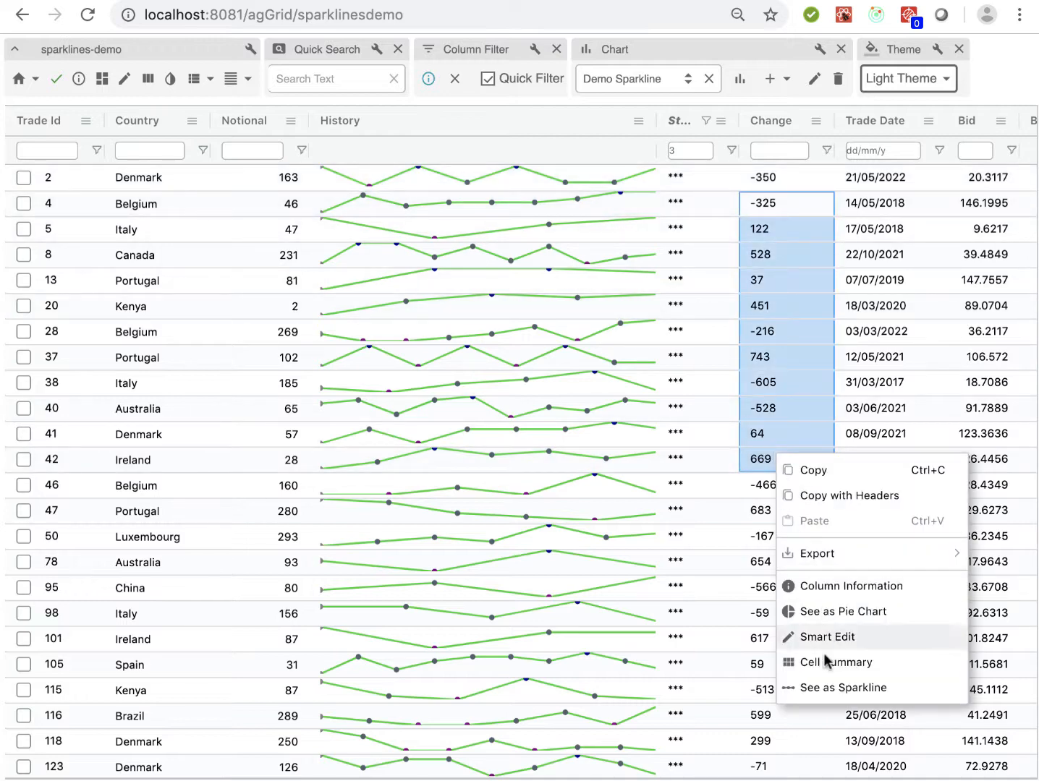
left_click(816, 695)
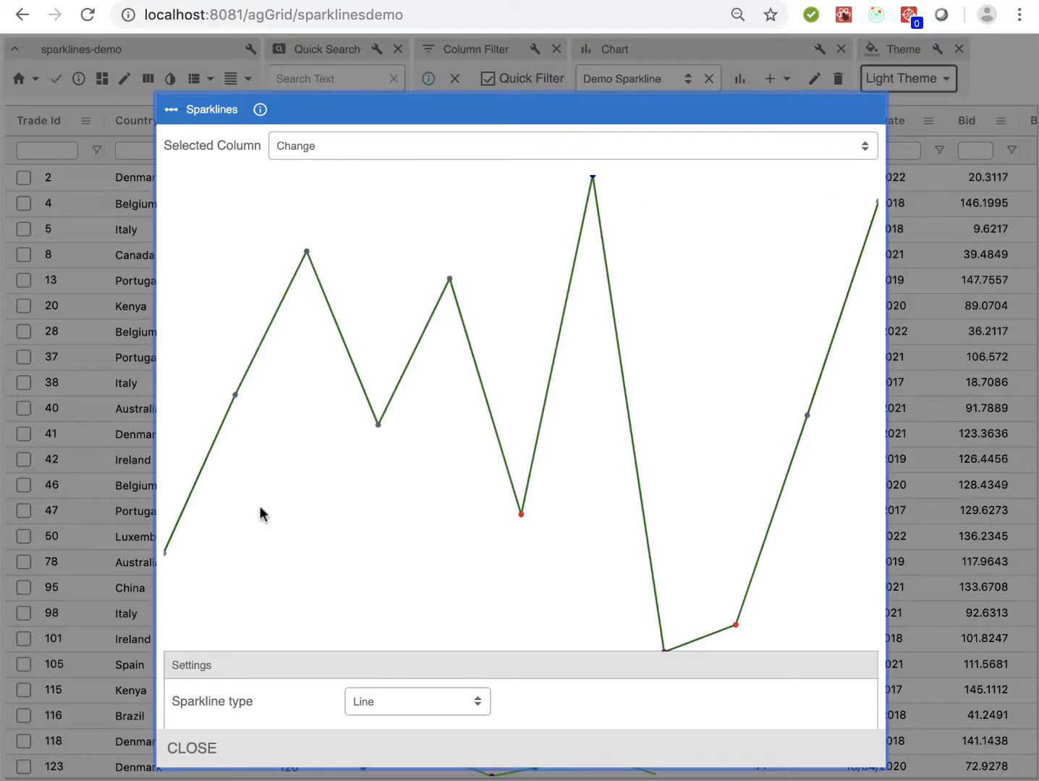
left_click(190, 748)
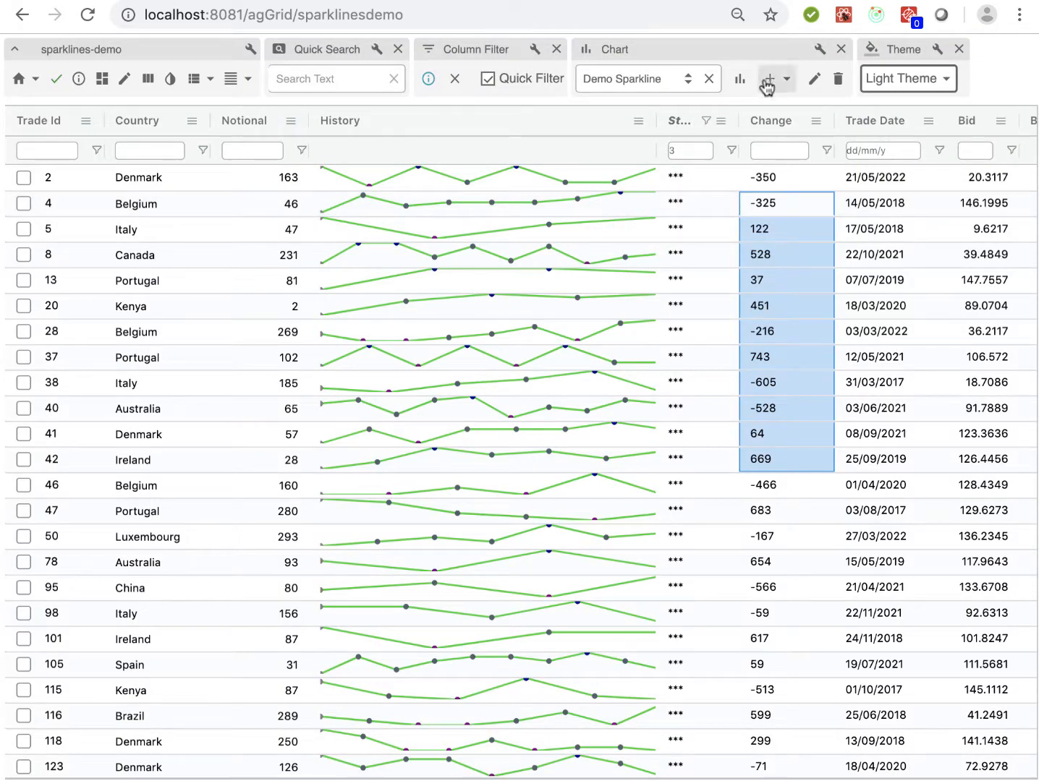
Display the saved Demo Sparkline chart above the filtered grid again
left_click(738, 79)
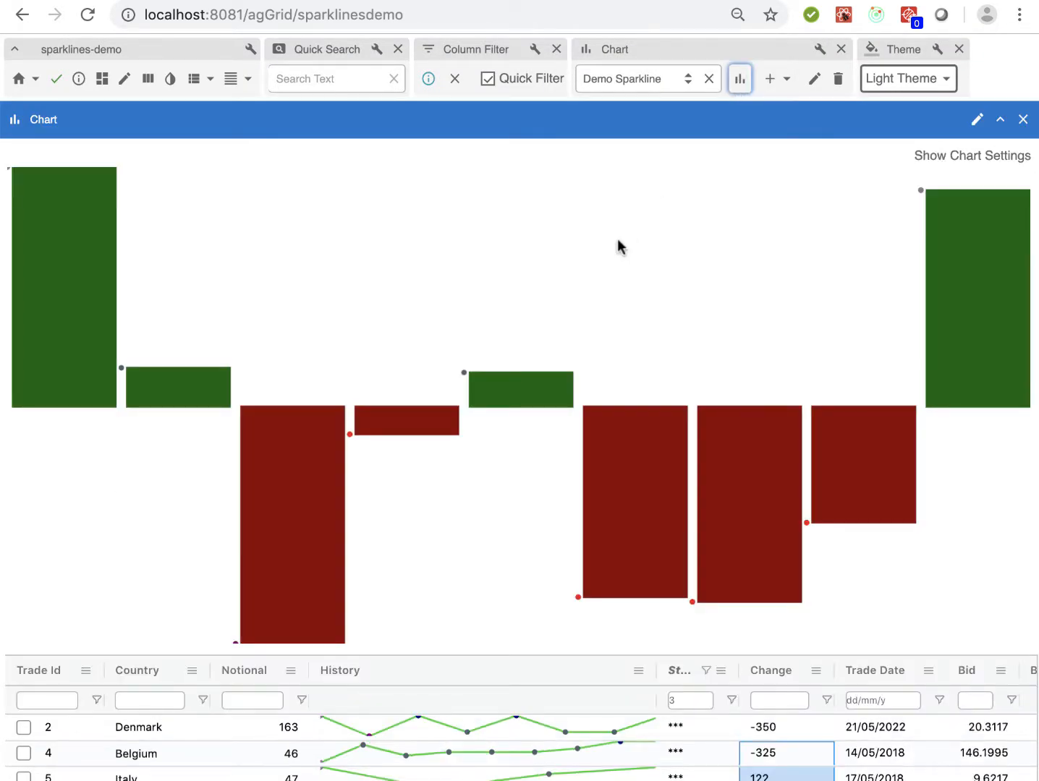